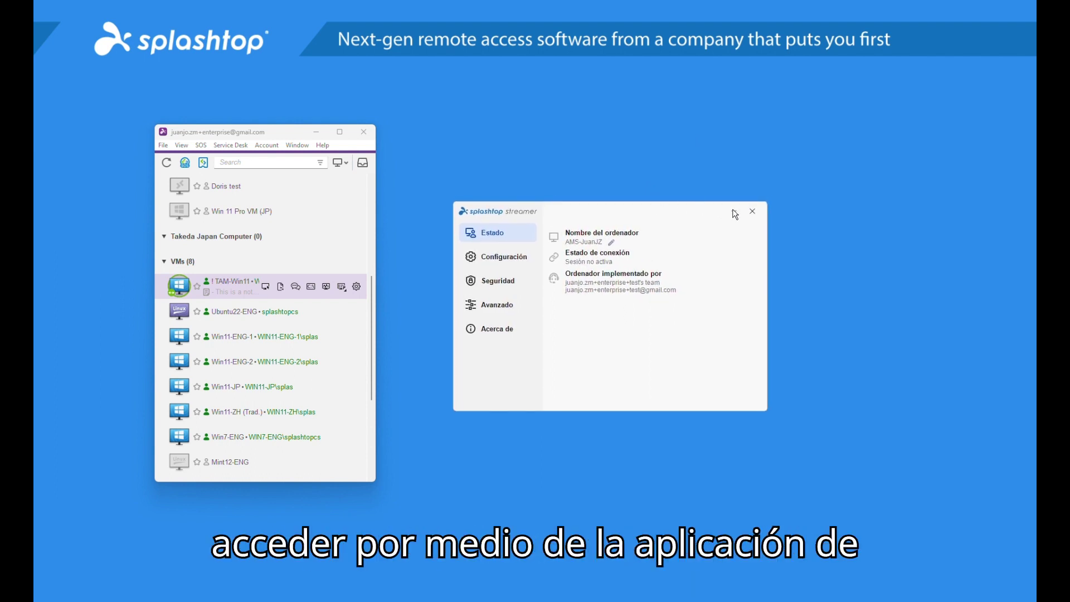
Minimize the Streamer window and place the SOS window beside the computer list
click(734, 212)
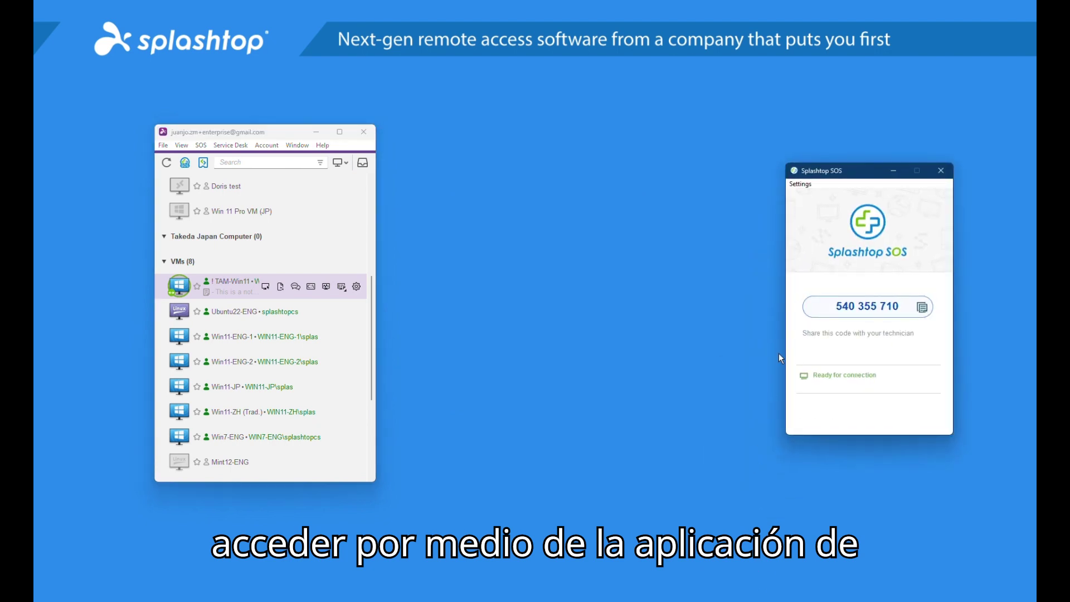
drag(838, 172, 658, 171)
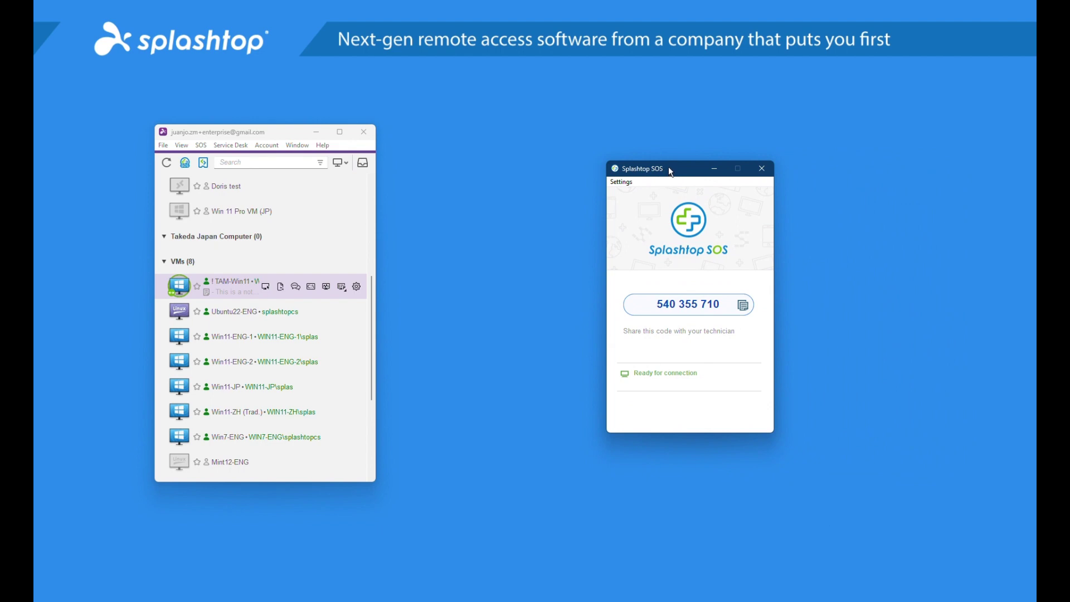
drag(668, 171, 780, 172)
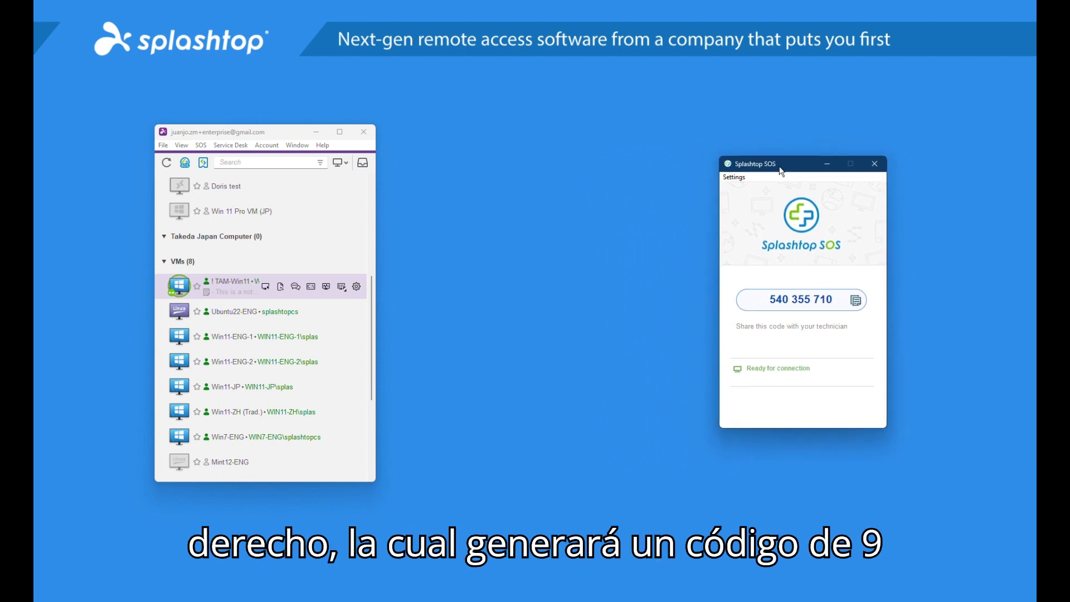
drag(249, 137, 231, 135)
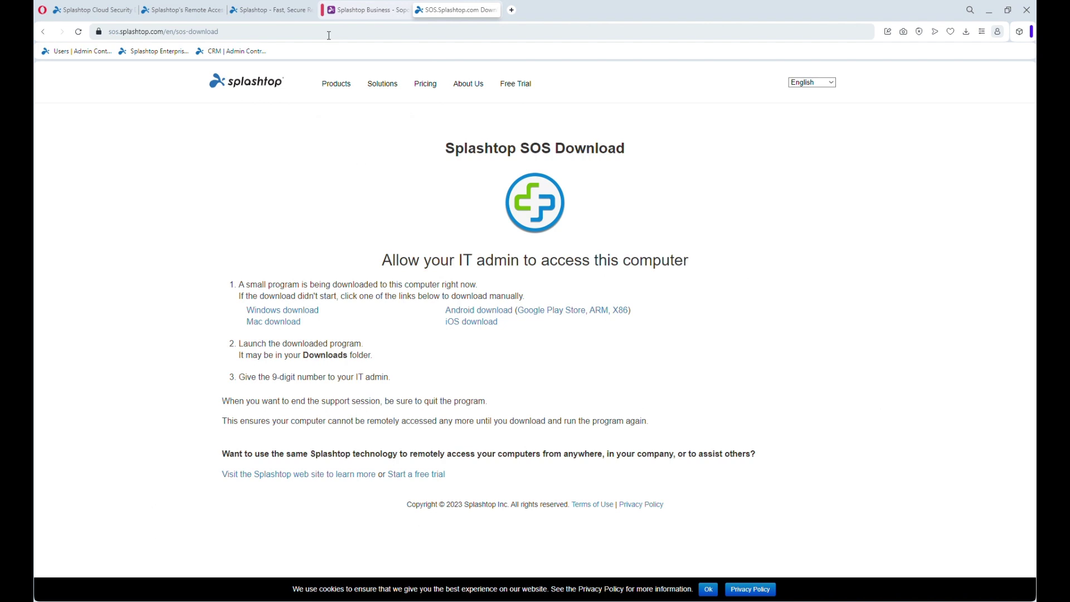
Run the downloaded SplashtopSOS .exe from Opera's downloads, then minimize the browser
click(966, 32)
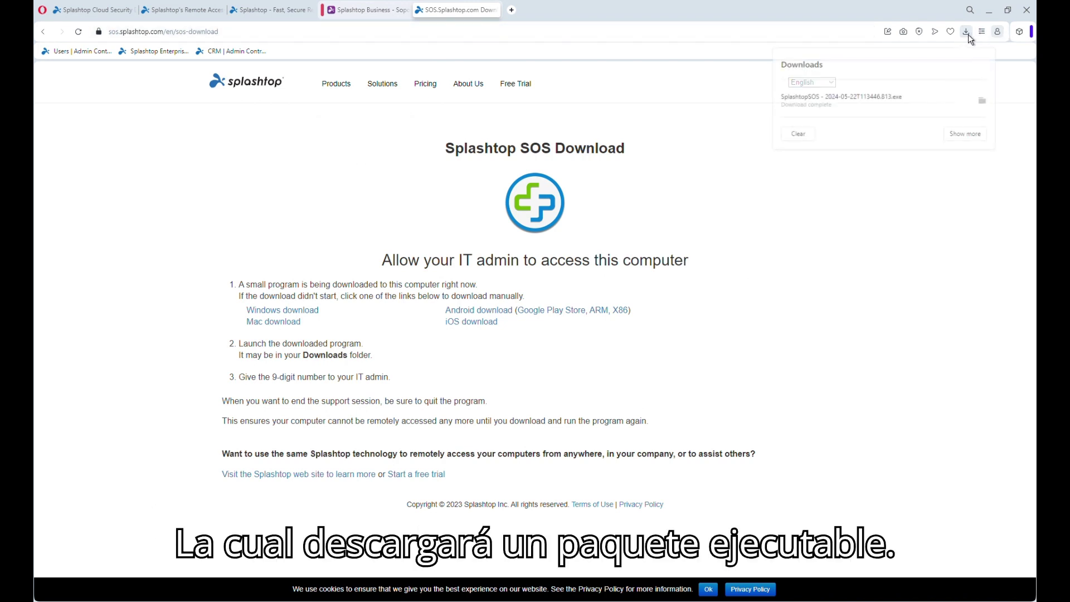
click(899, 100)
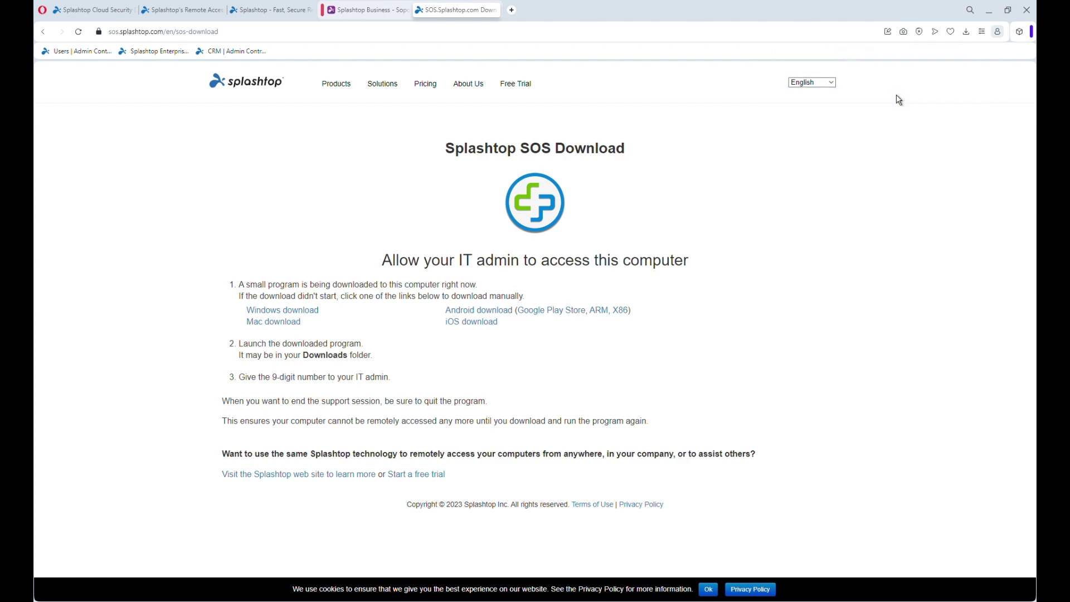
click(988, 11)
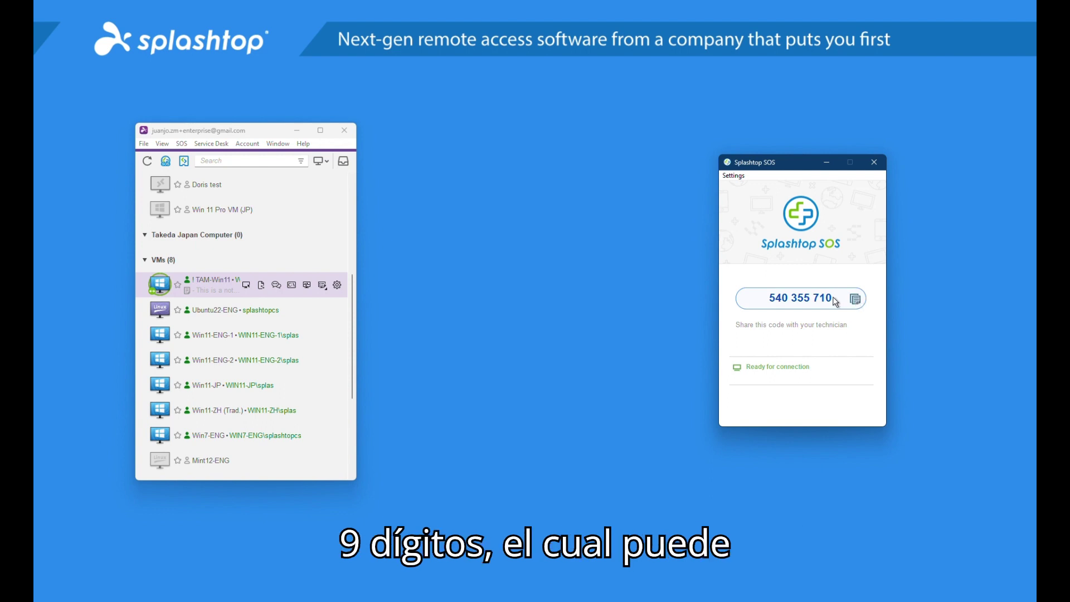
Open the Connect to User's Device dialog from the SOS toolbar icon
drag(205, 127, 199, 125)
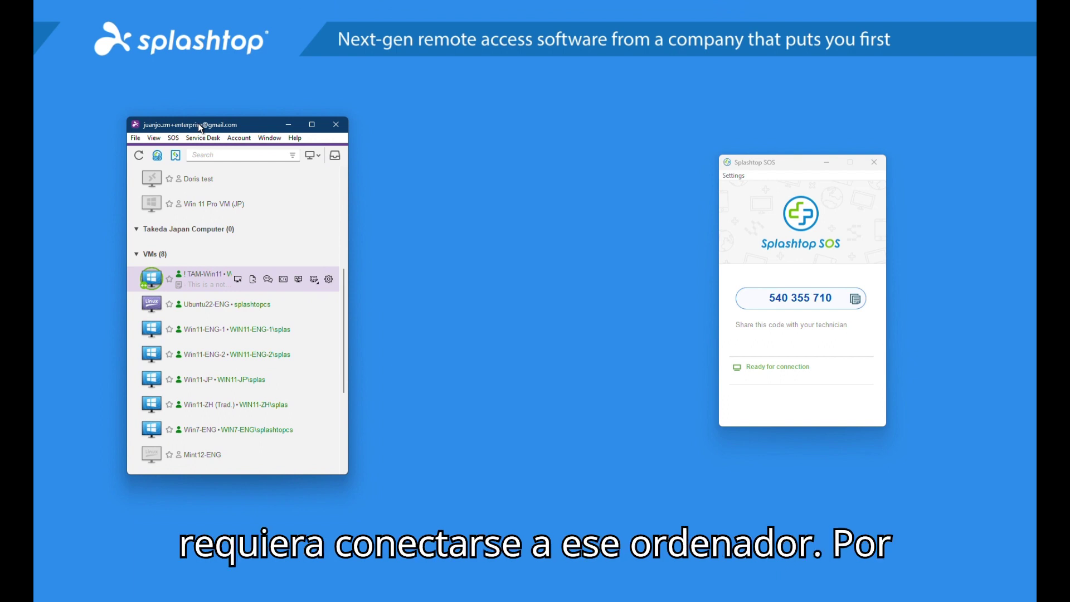
click(159, 155)
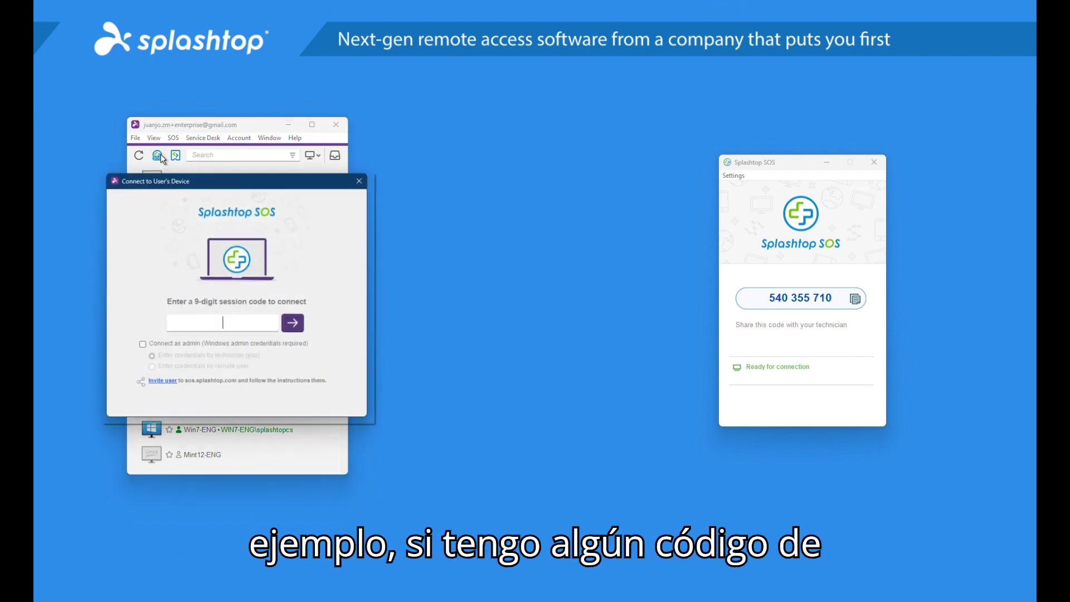
drag(242, 179, 273, 180)
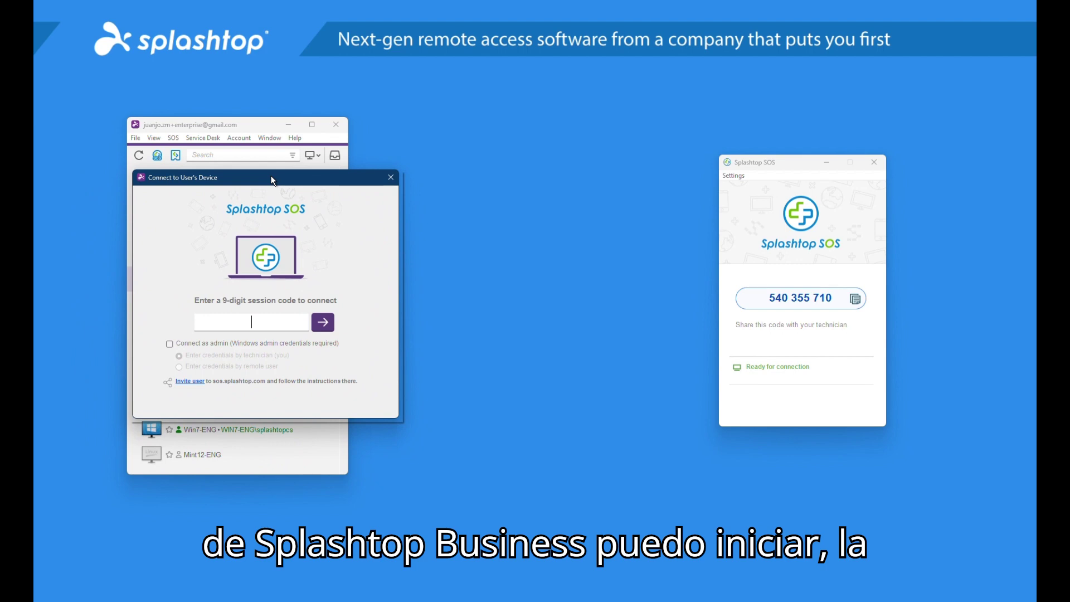
click(397, 179)
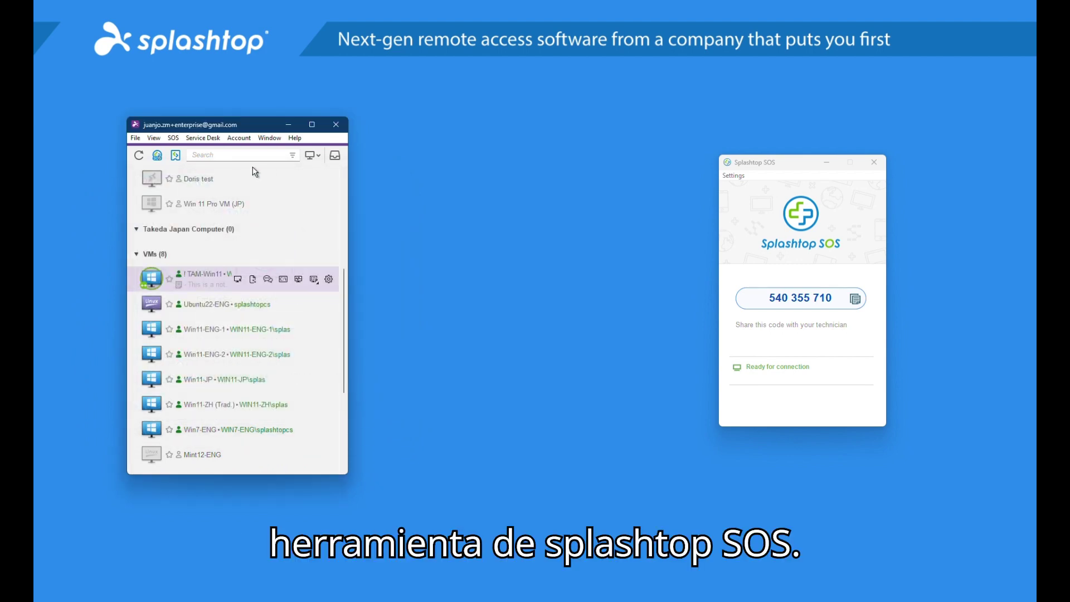
click(161, 157)
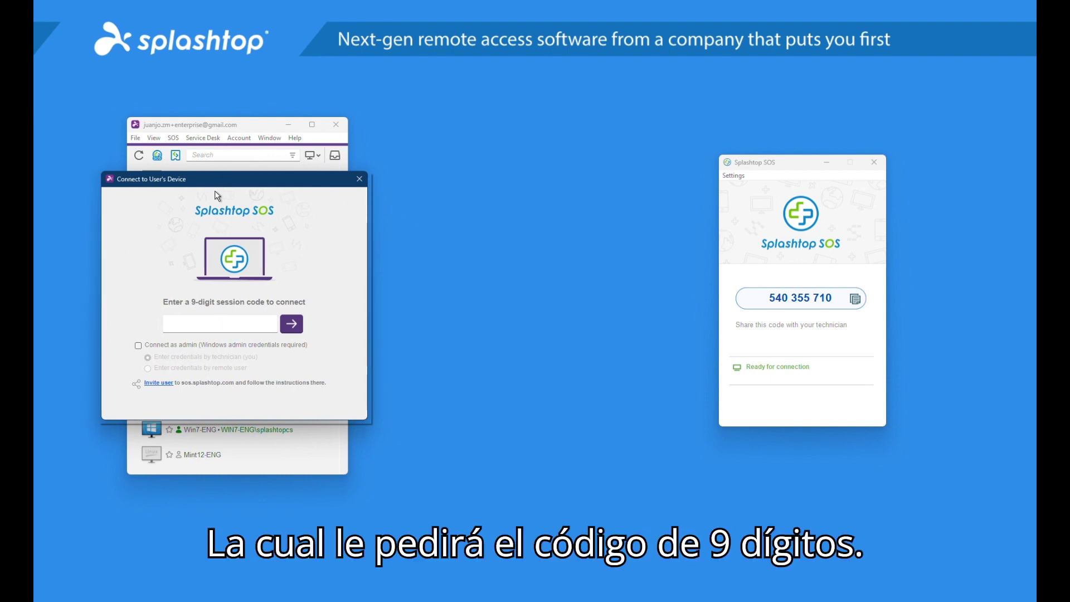
Try the Connect as admin options, leave admin off, and focus the session code field
click(211, 325)
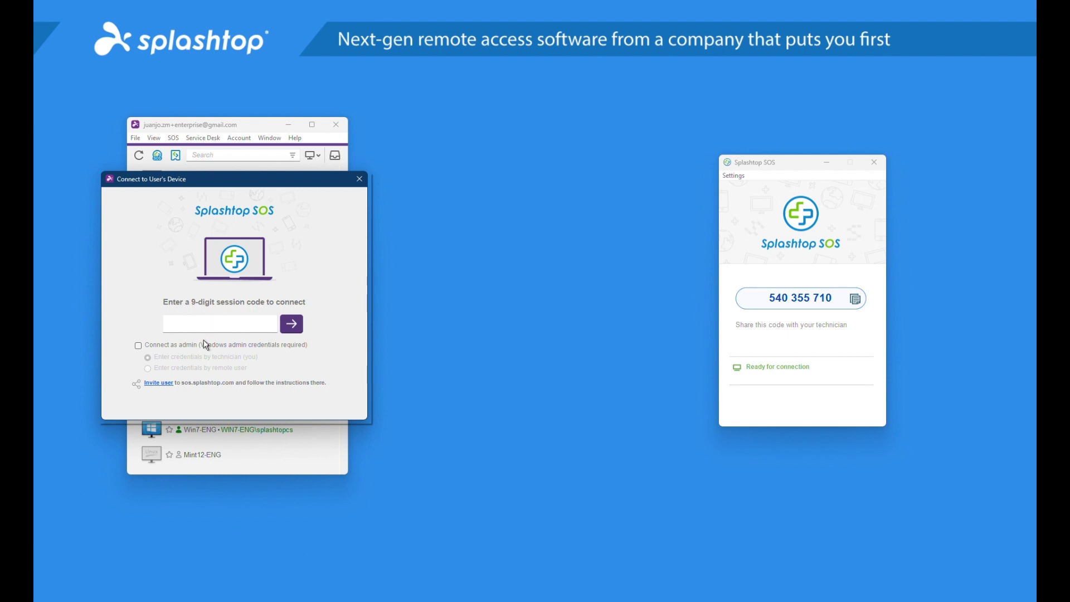
click(296, 345)
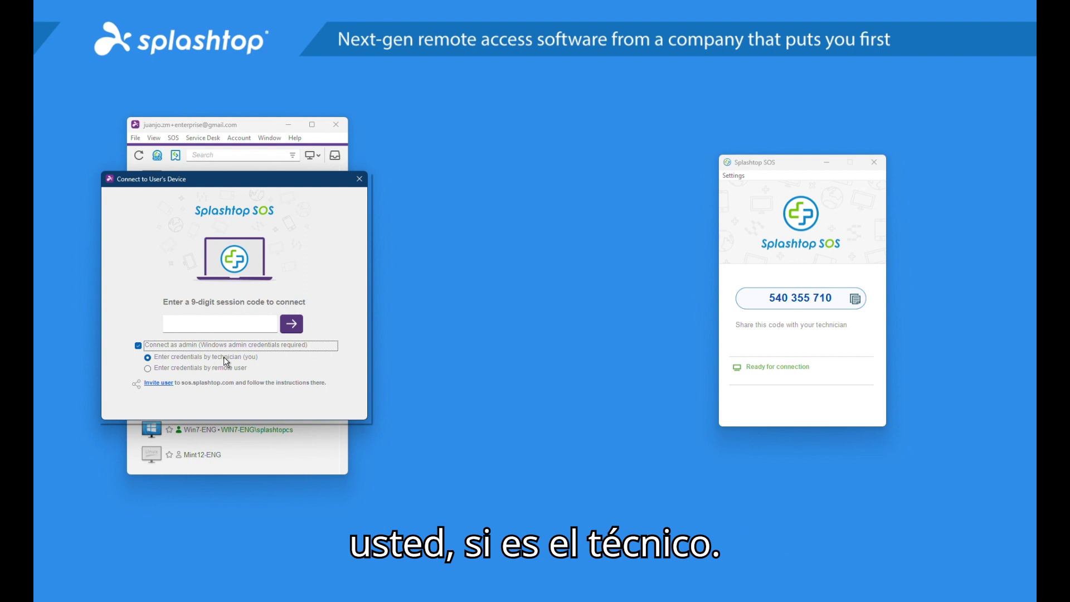
click(162, 370)
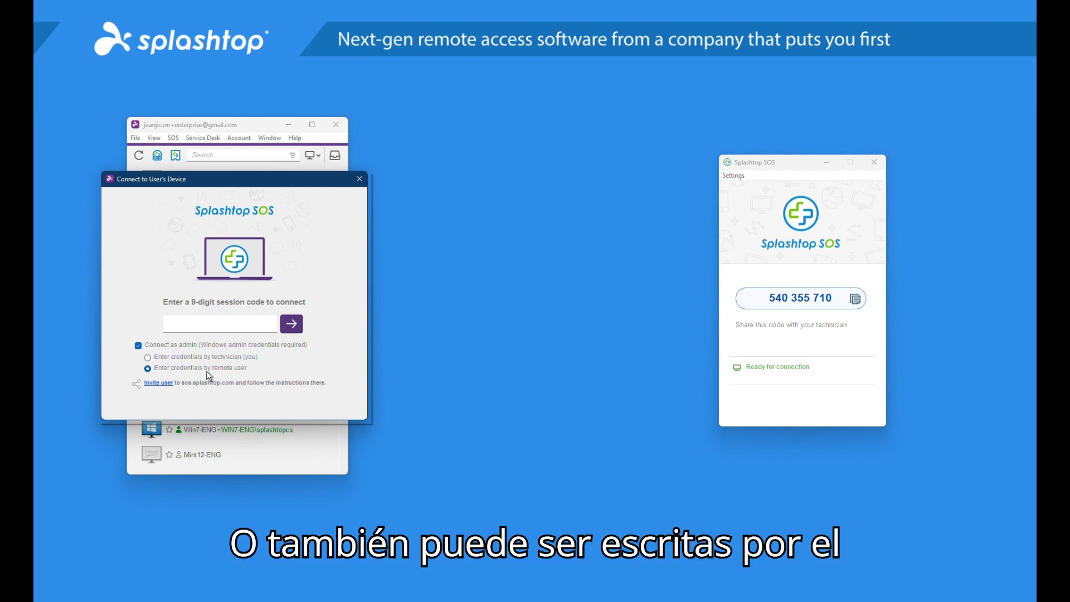
click(186, 345)
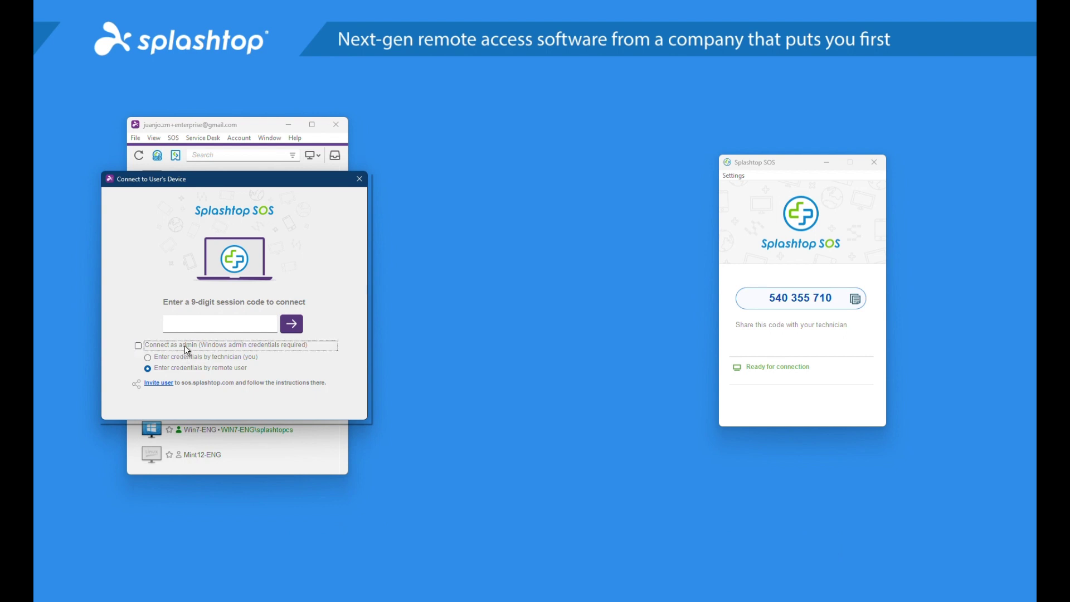
click(502, 22)
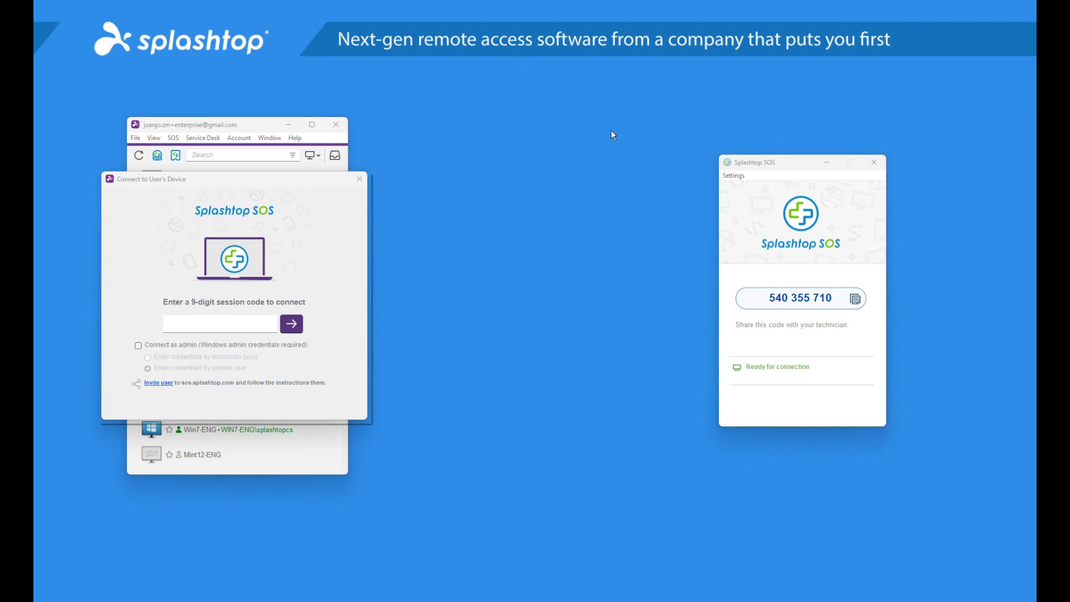
click(257, 321)
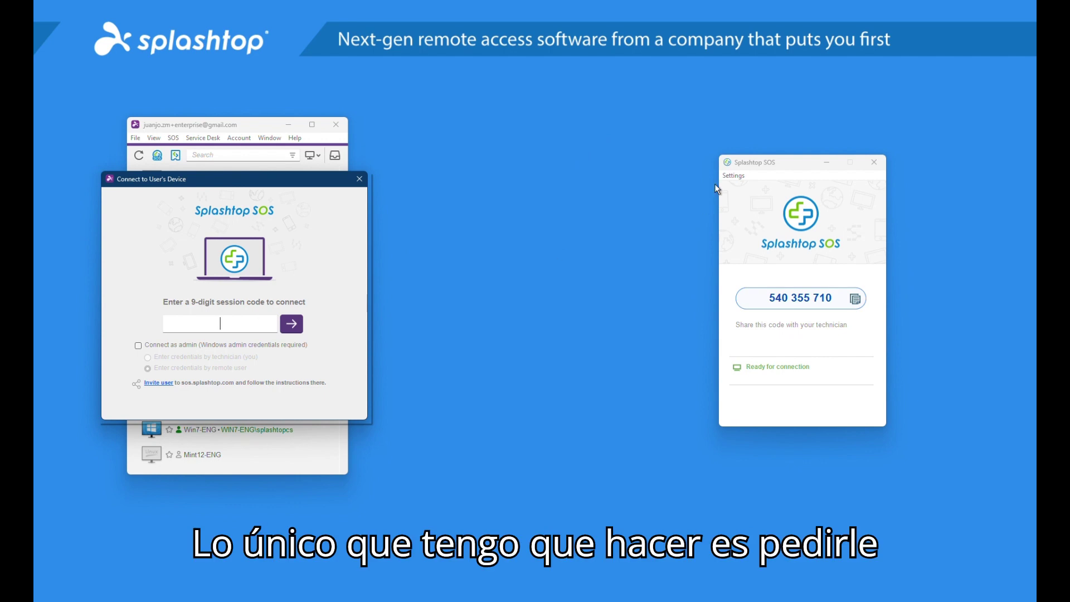
Minimize the SOS app, enter the user's 9-digit session code, and start connecting
click(827, 163)
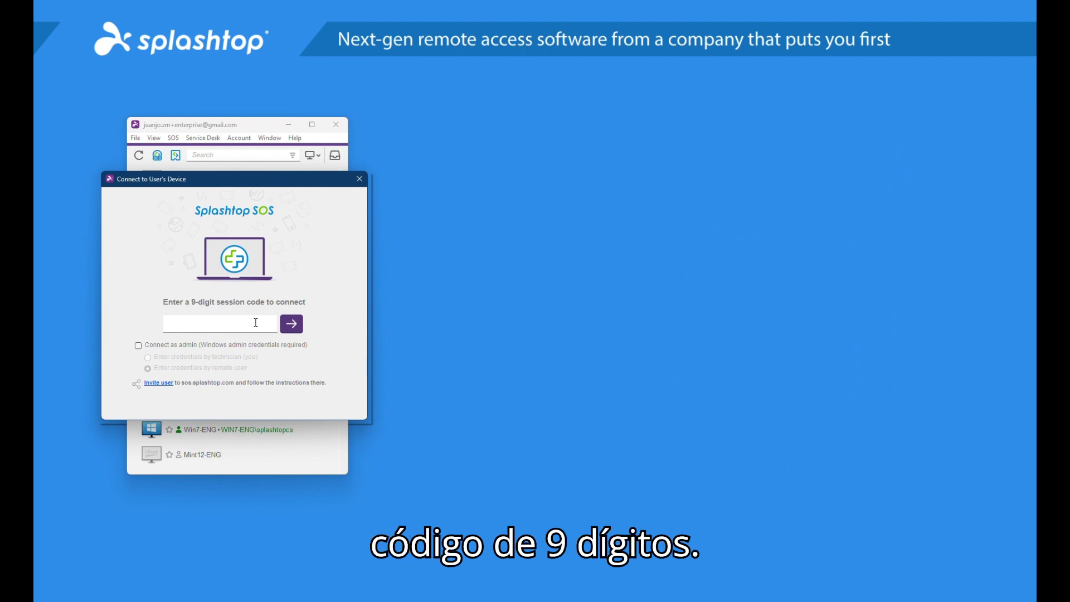
text(3141)
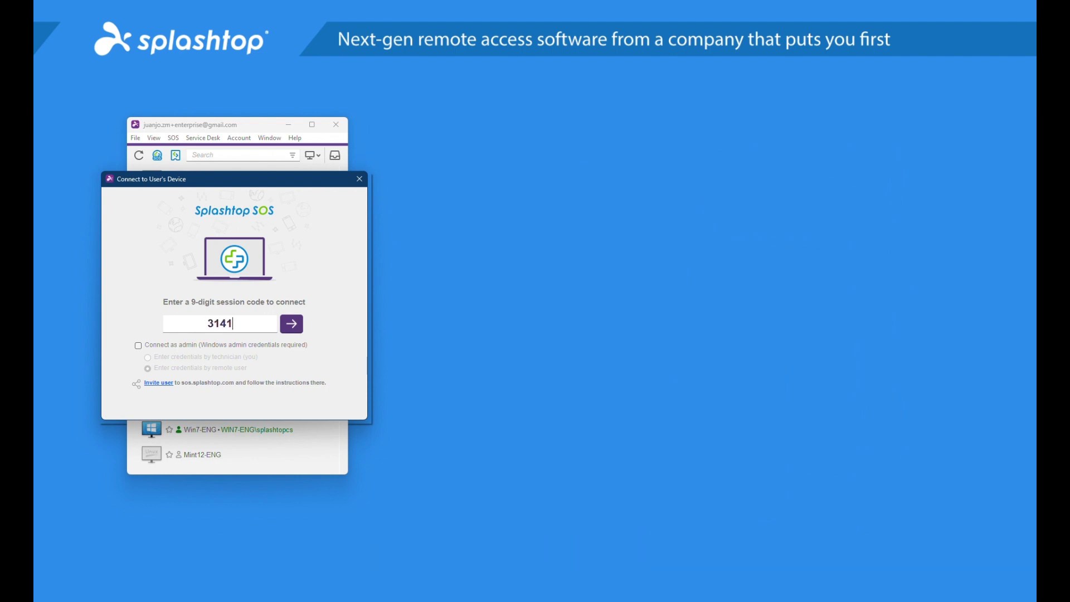
text(822)
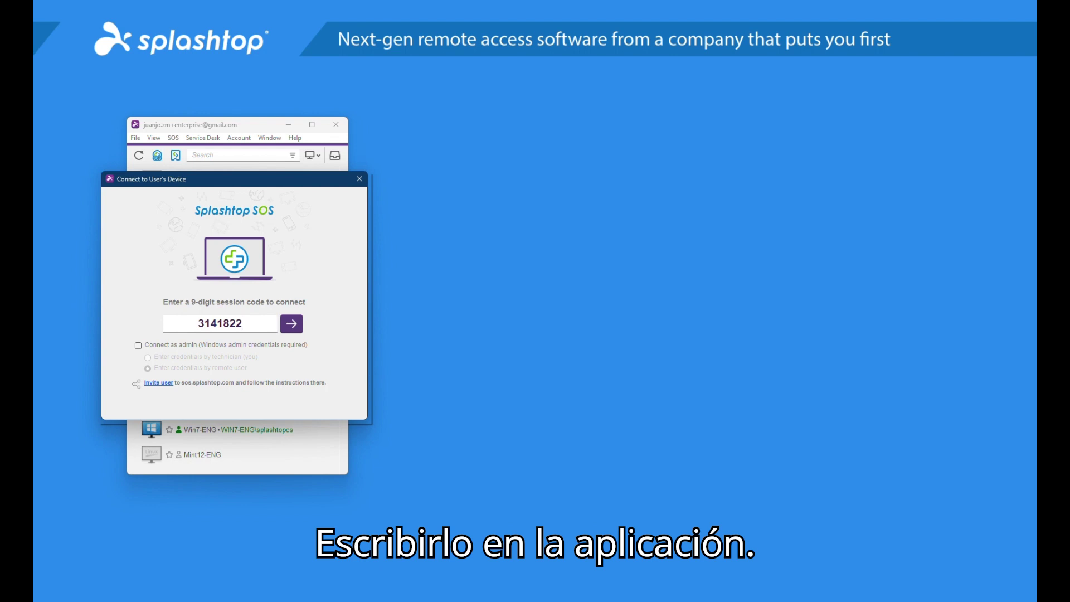
text(36)
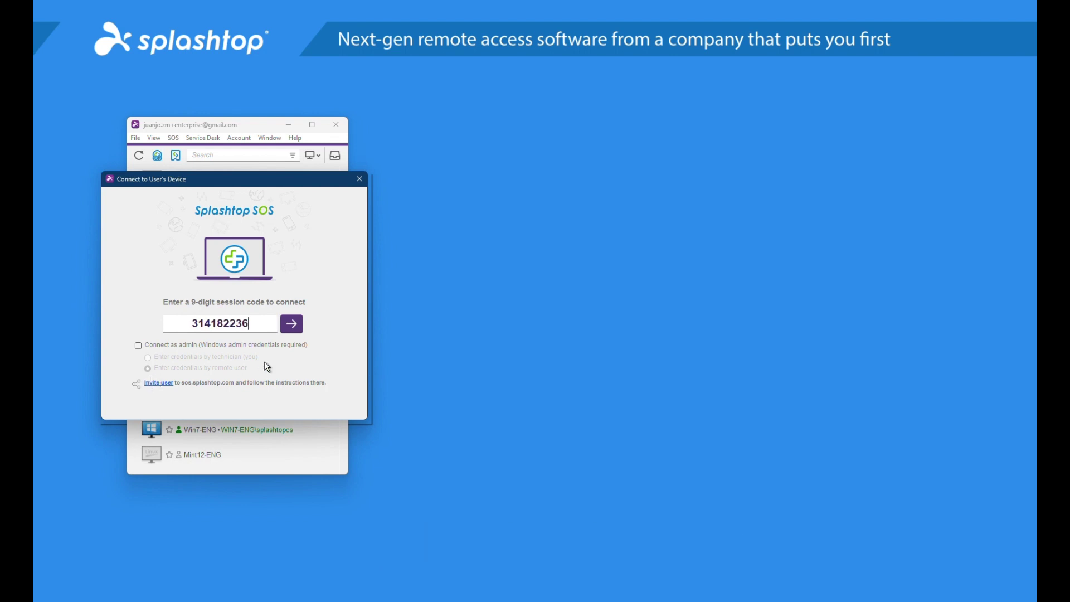
click(292, 324)
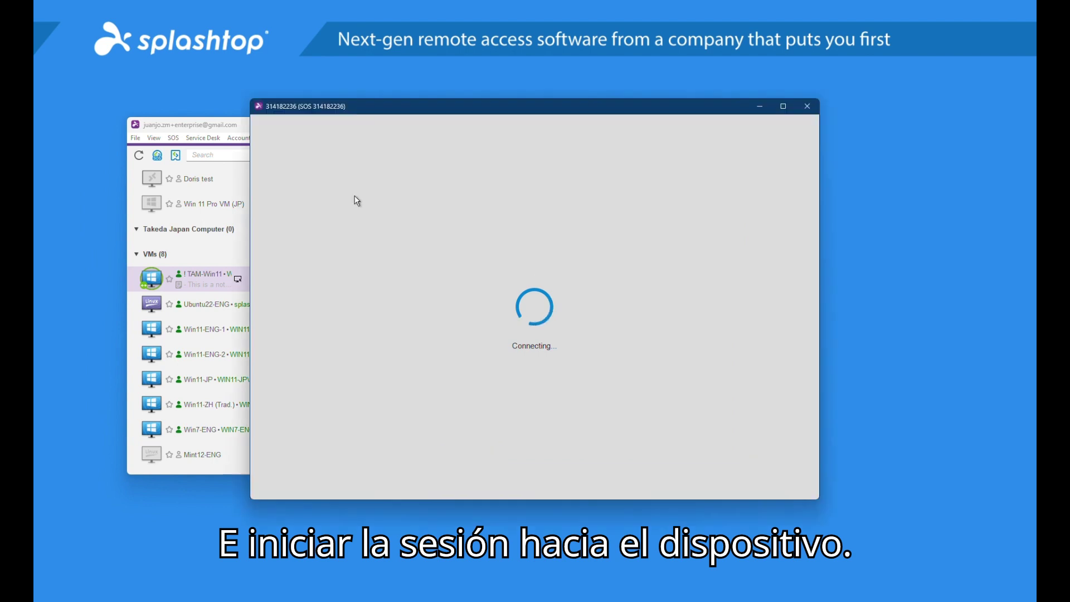
Move the SOS window aside, check the remote Start menu, and show the Actions list
drag(415, 110, 537, 121)
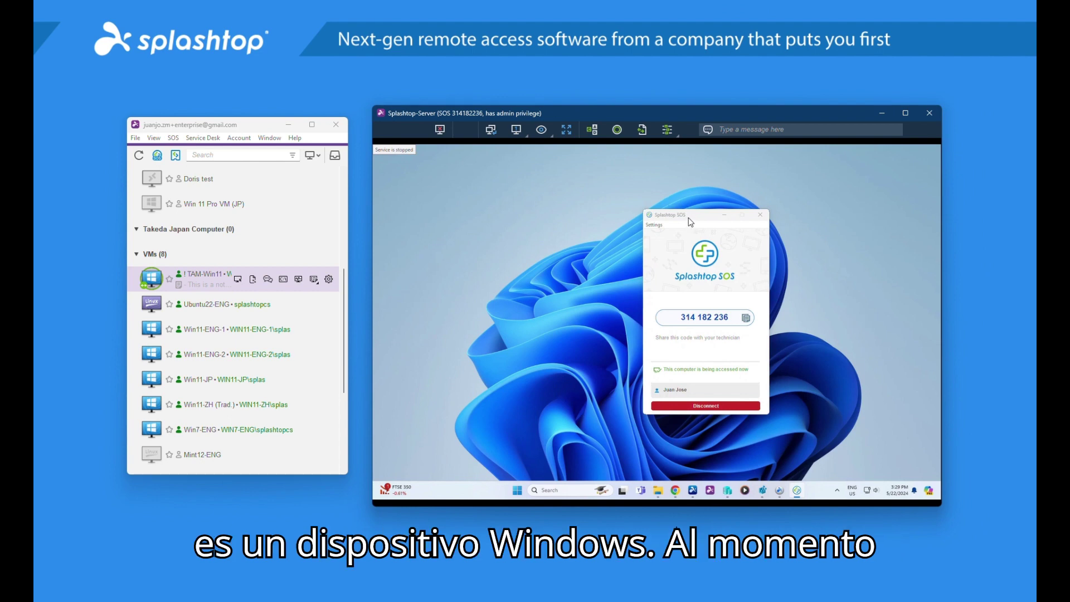
drag(691, 219, 652, 215)
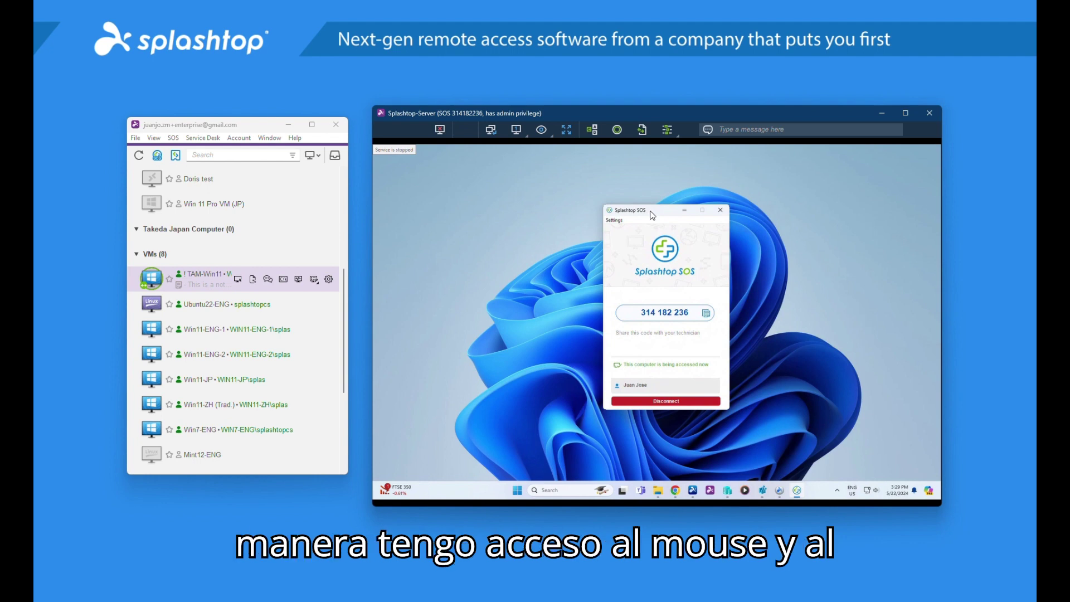
drag(651, 215, 639, 210)
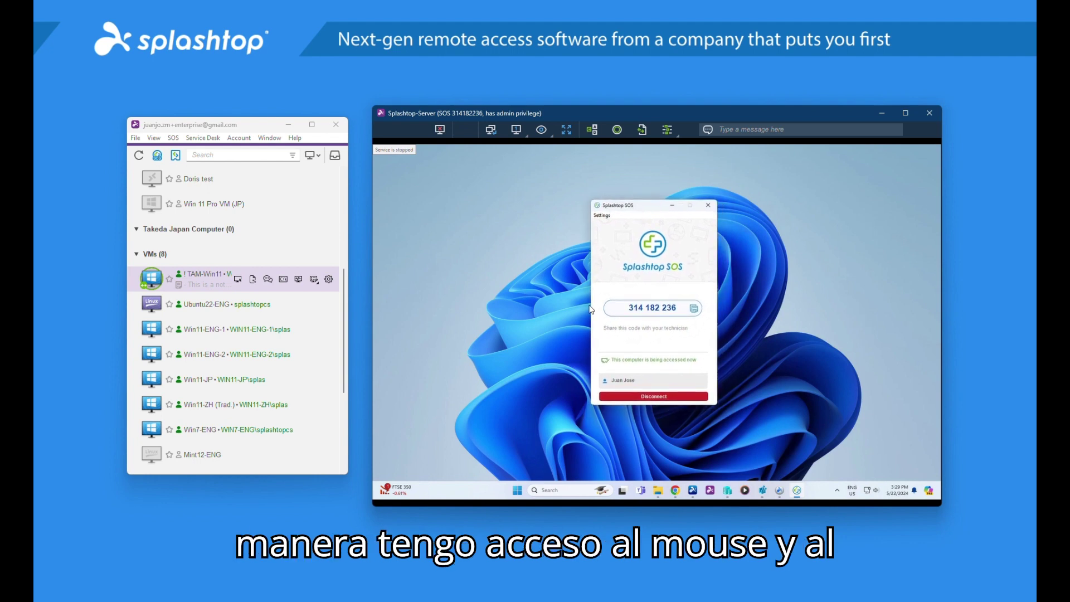
click(518, 490)
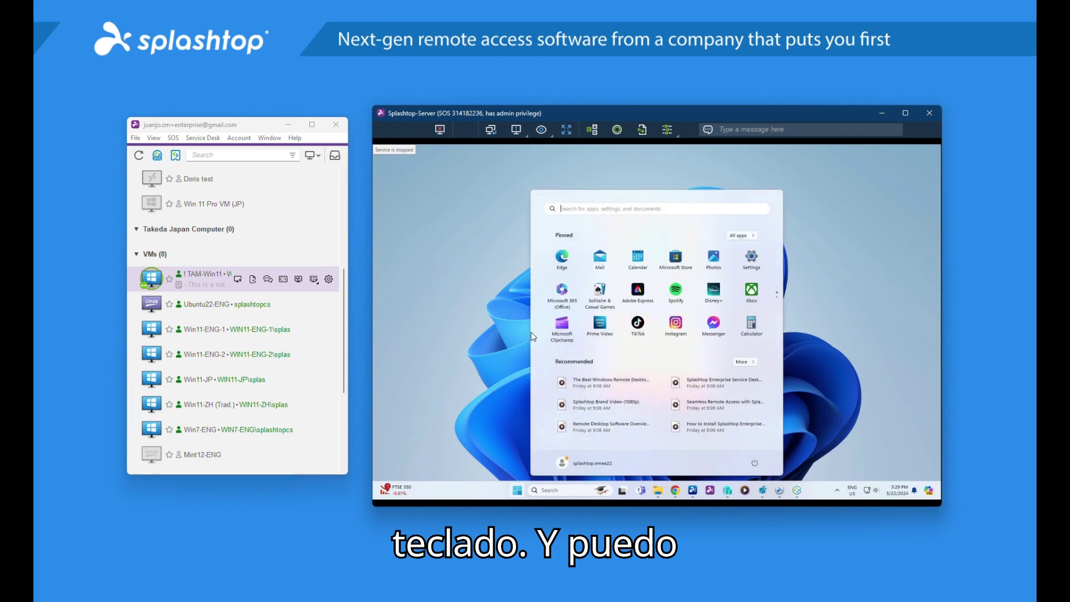
click(759, 180)
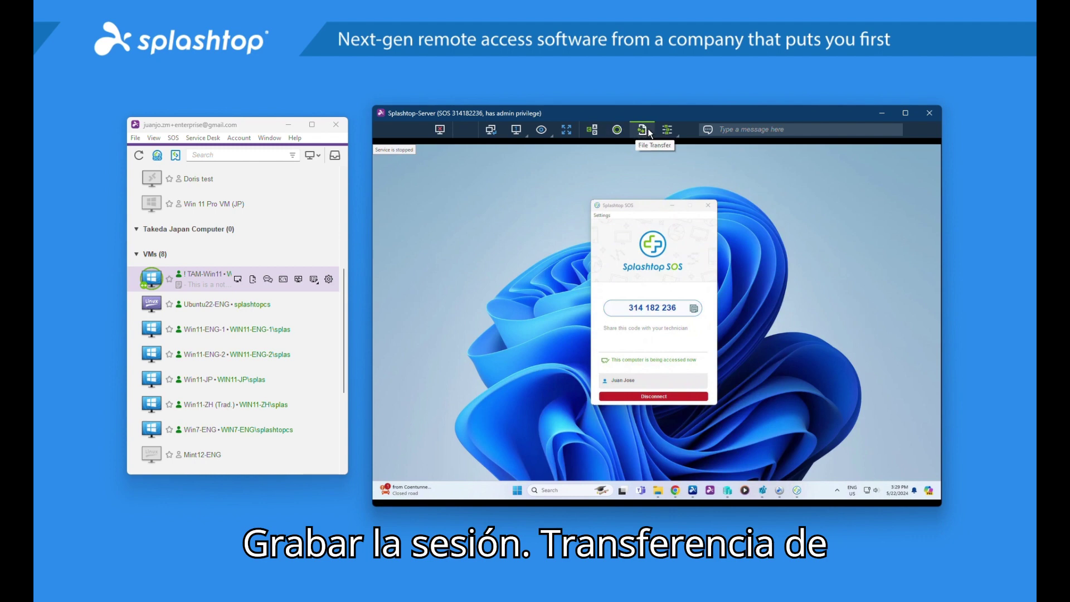
drag(688, 205, 590, 188)
click(667, 130)
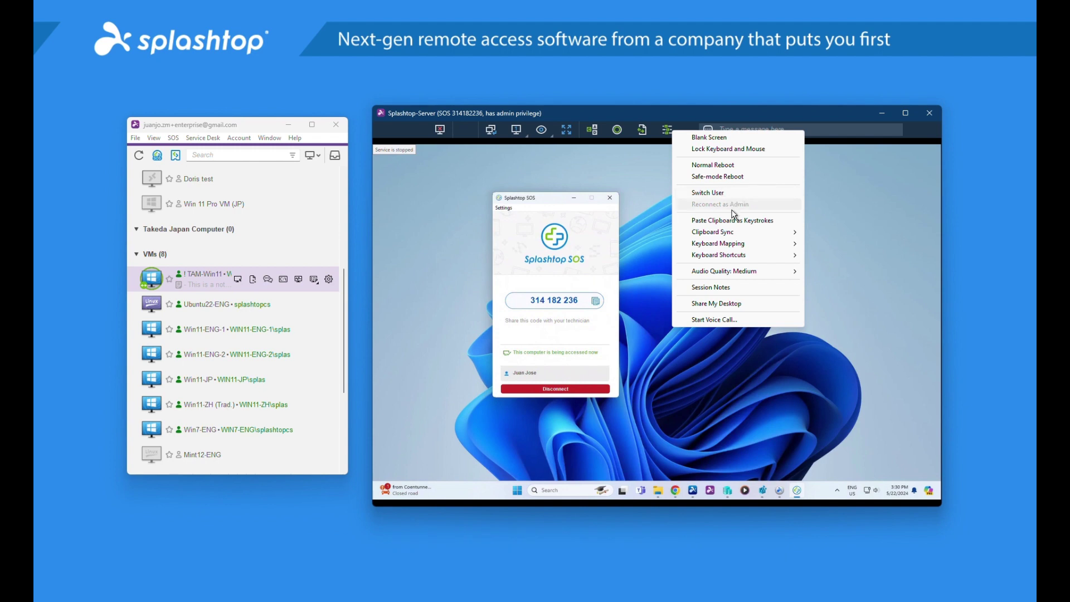
Dismiss the Actions list and reposition the SOS window on the remote desktop
click(648, 334)
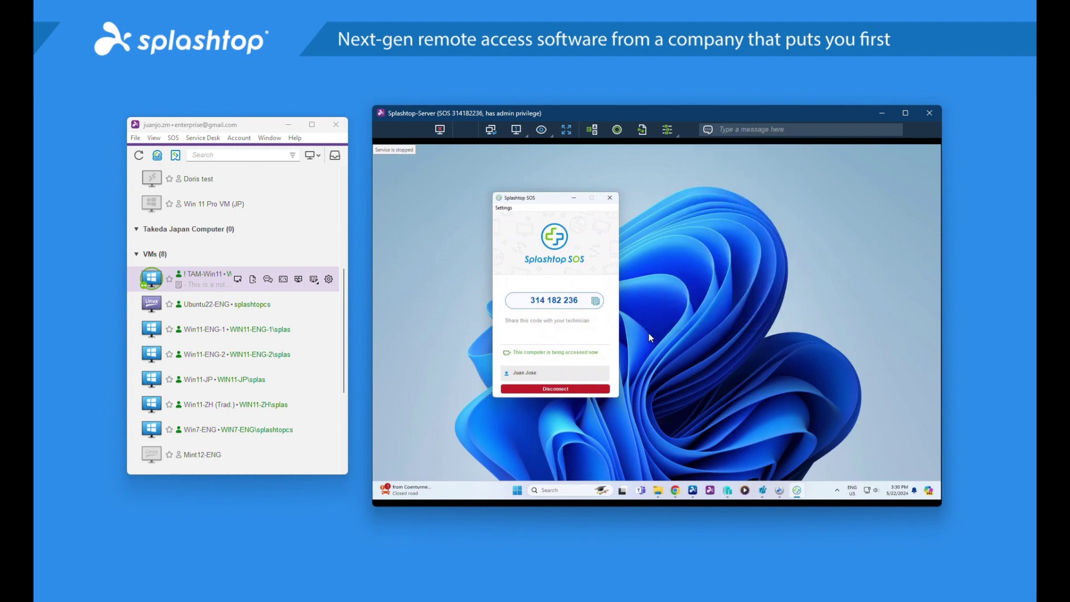
drag(549, 201, 657, 204)
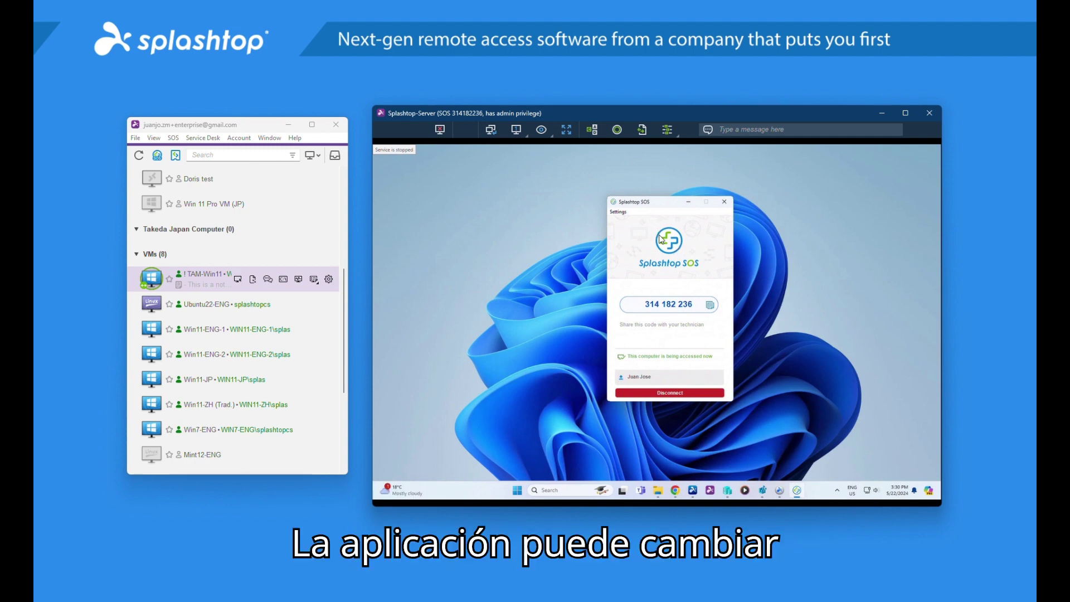
drag(653, 208, 606, 207)
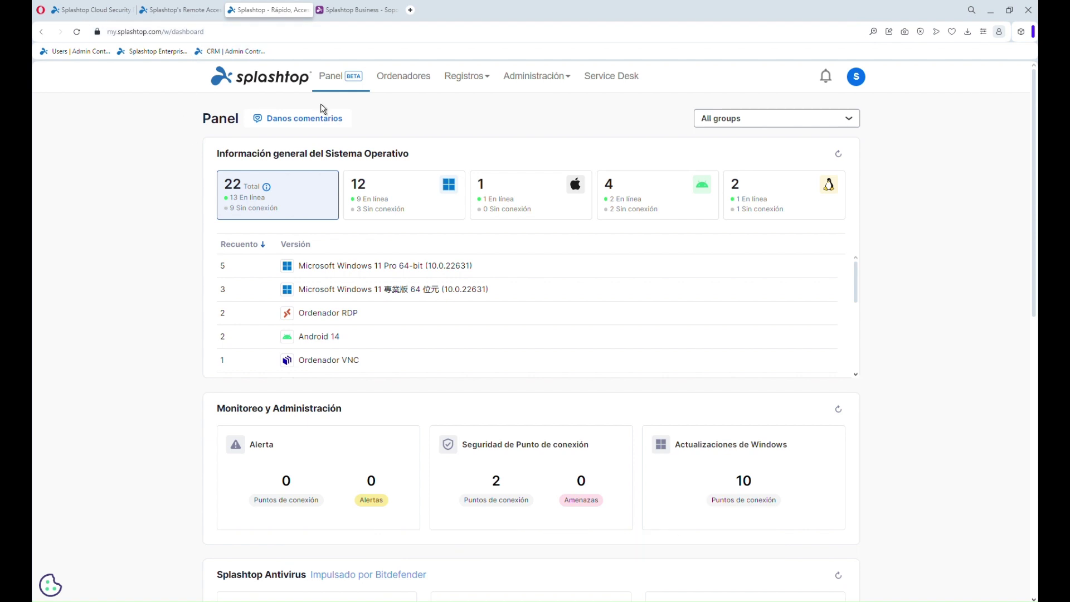
click(863, 79)
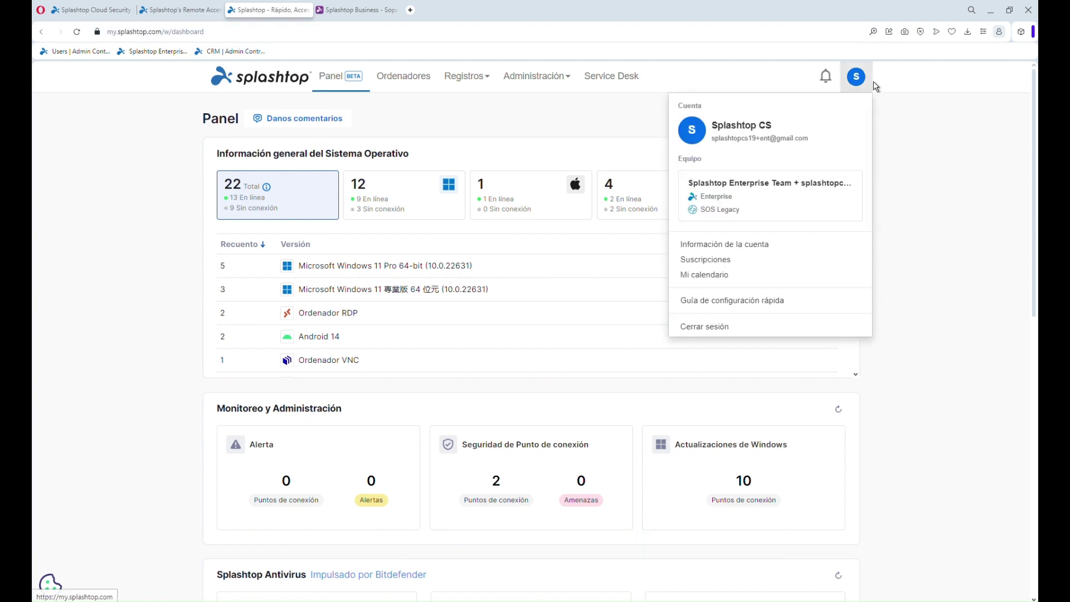
click(957, 138)
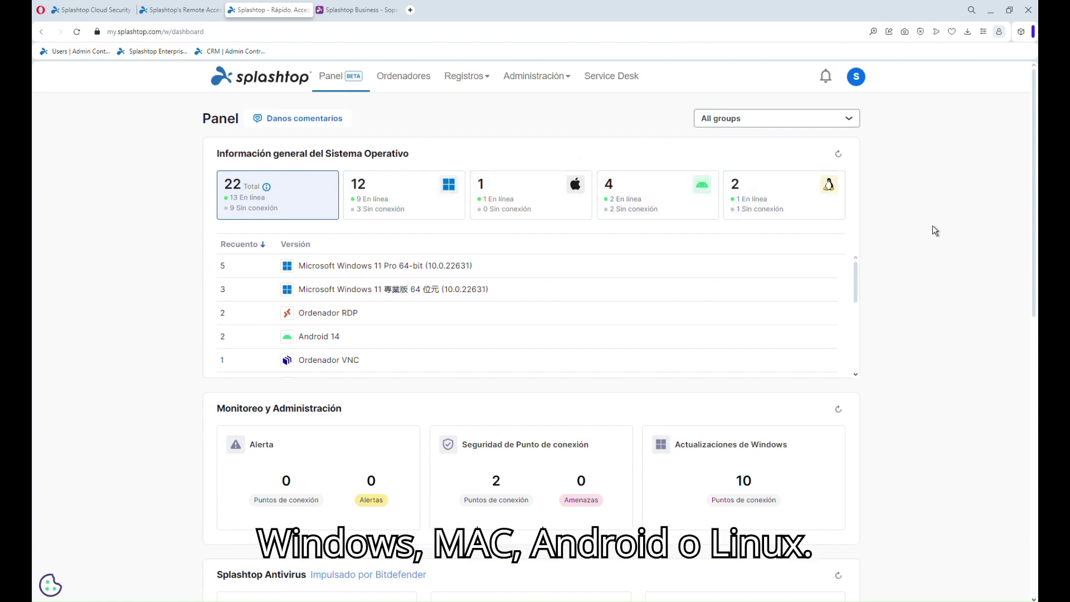
scroll(932, 225, down, 2)
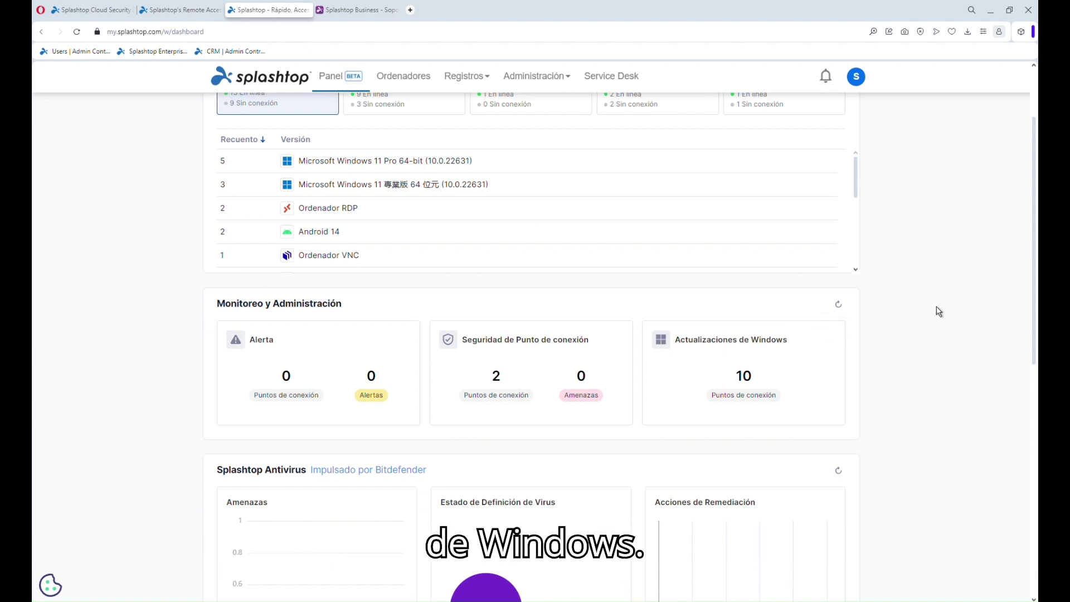
scroll(937, 306, down, 4)
scroll(942, 314, down, 5)
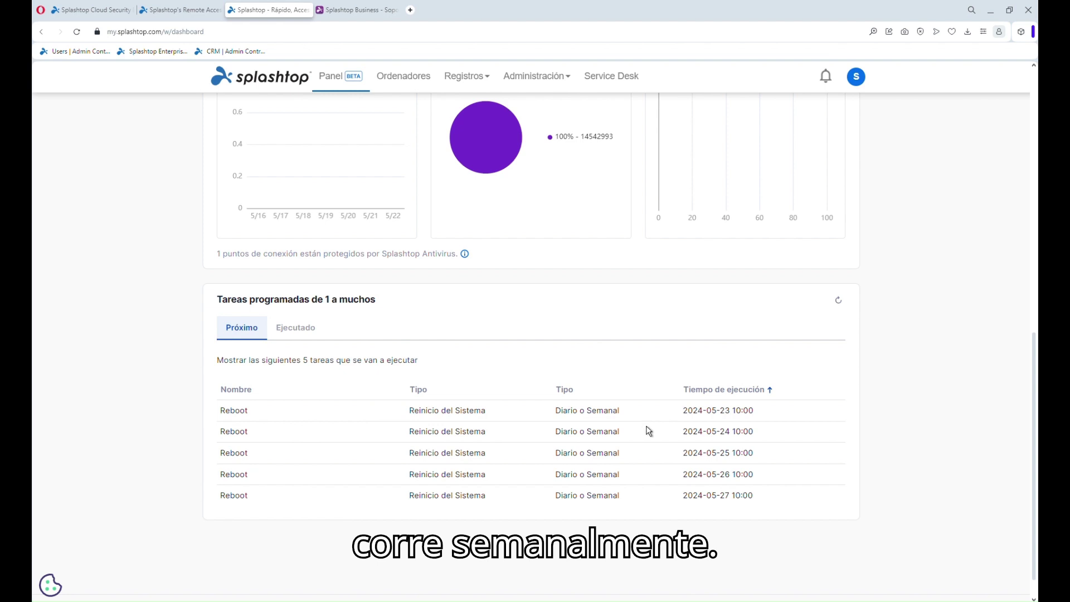
scroll(647, 430, up, 9)
scroll(658, 434, up, 2)
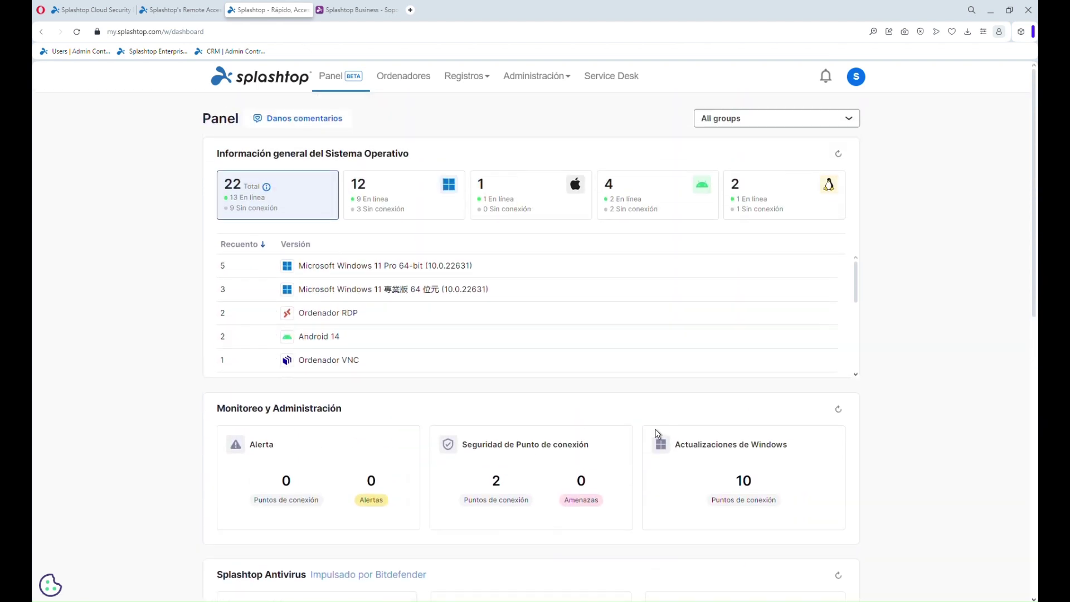
In Ordenadores, collapse Takeda Japan Computer and keep the VMs group expanded
click(419, 80)
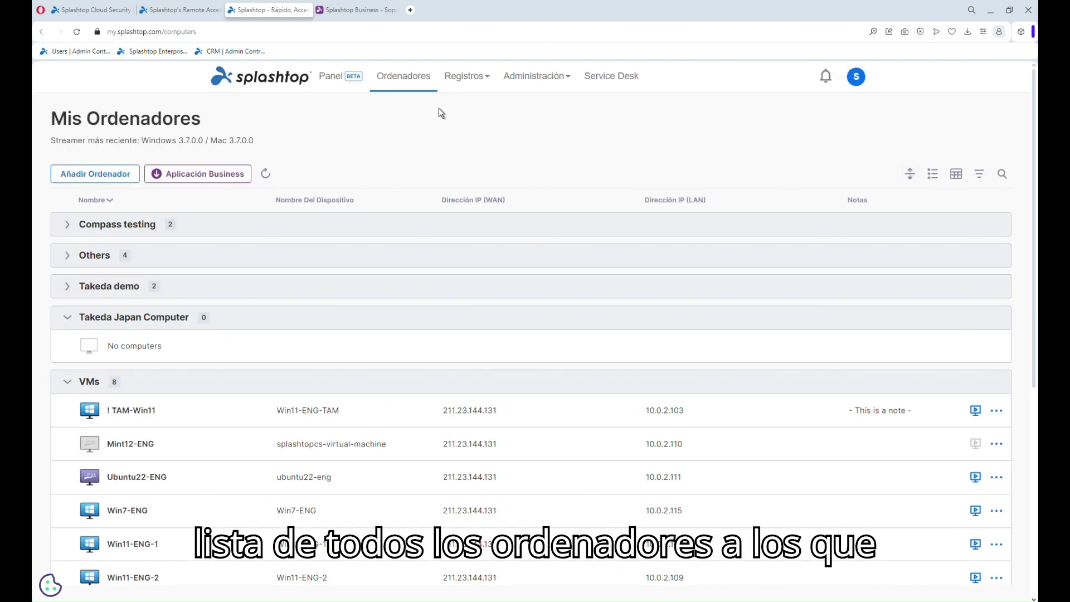
click(595, 319)
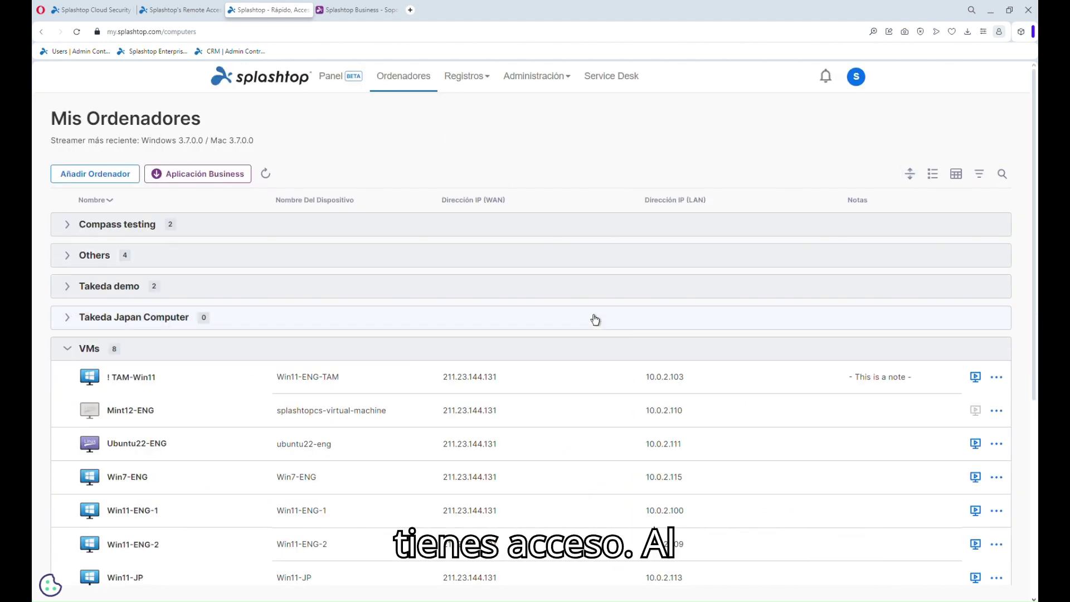
click(616, 356)
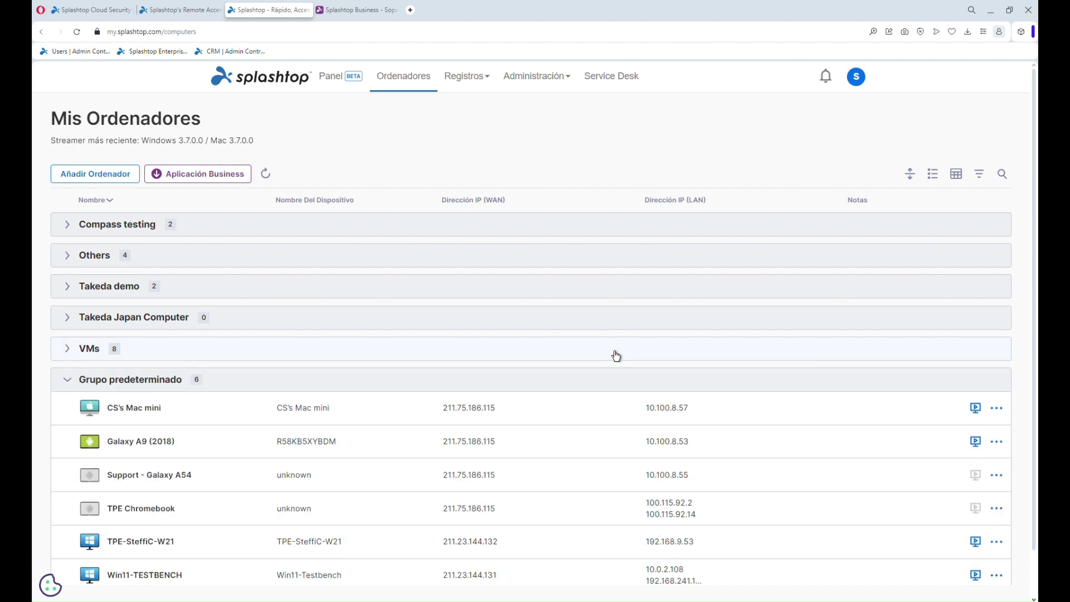
click(616, 356)
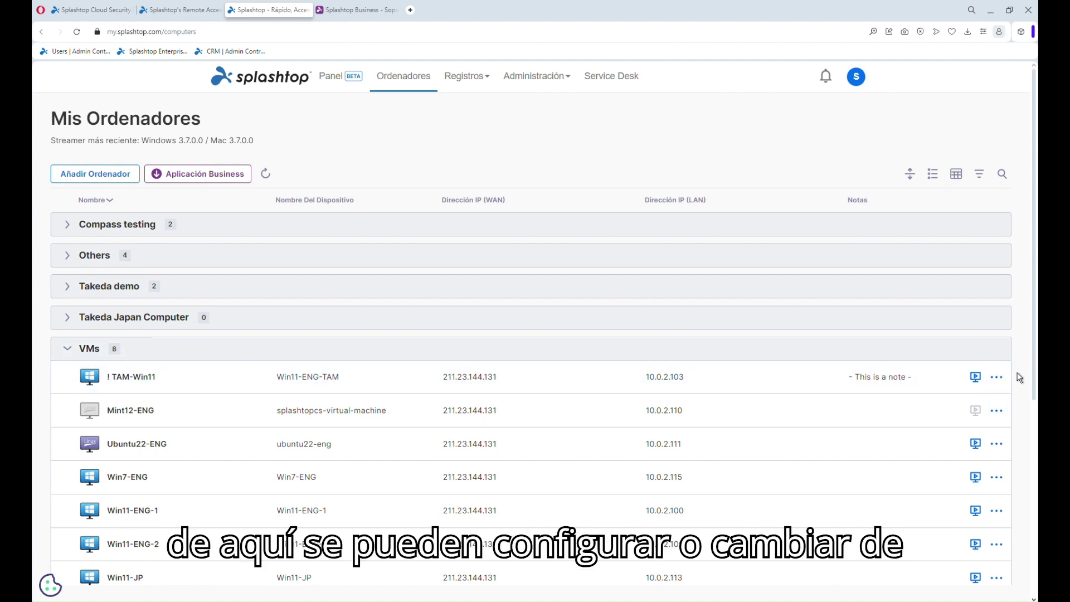
scroll(1020, 378, down, 1)
scroll(1020, 378, down, 1)
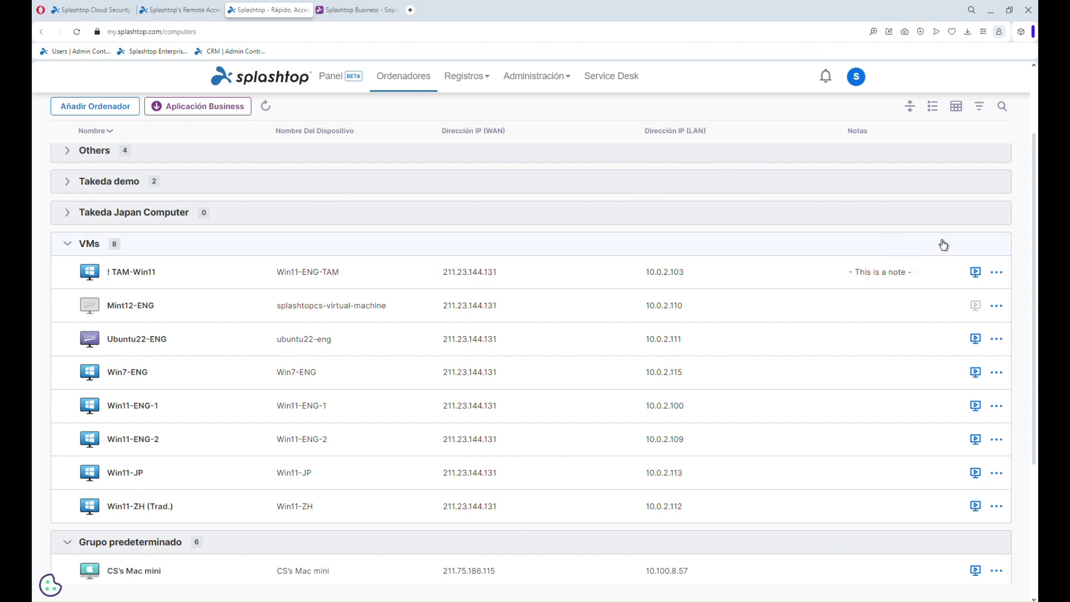
mouse_move(475, 81)
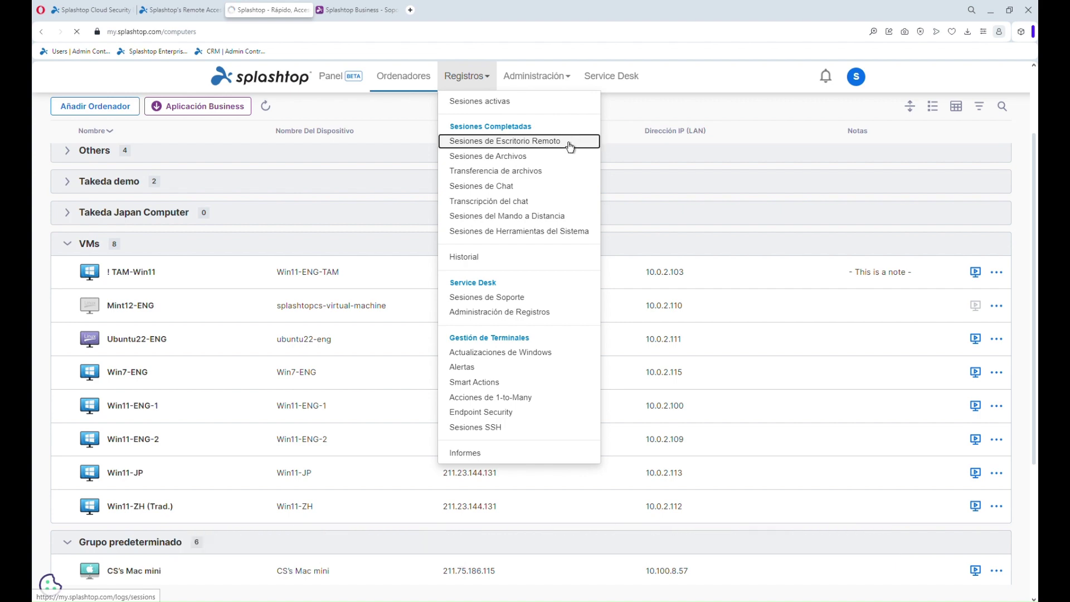
Open Registros > Sesiones de Escritorio Remoto and view, then cancel, the latest session's notes
click(568, 143)
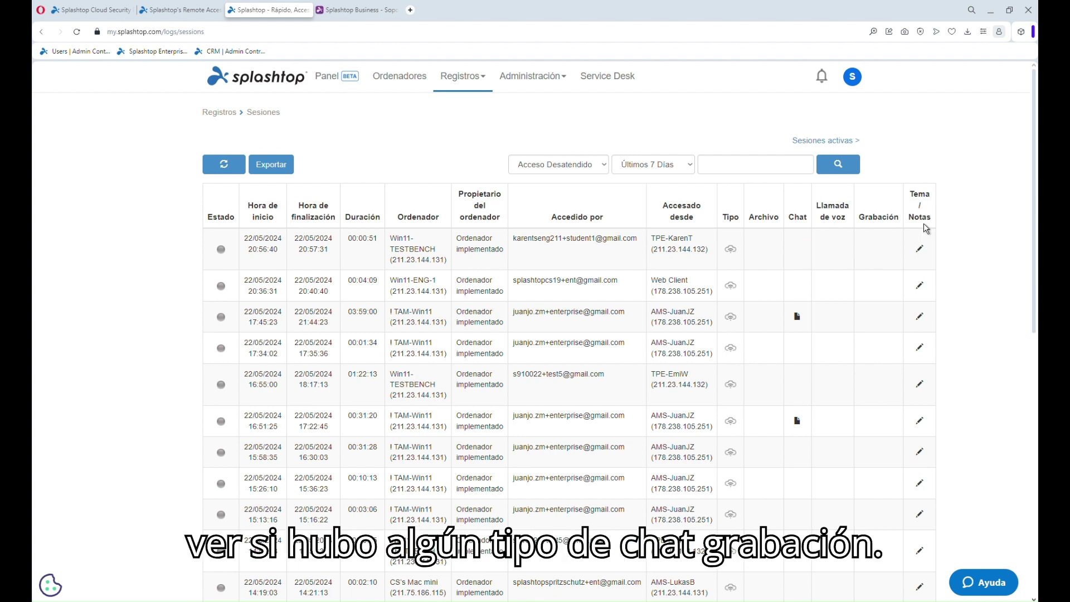
click(921, 250)
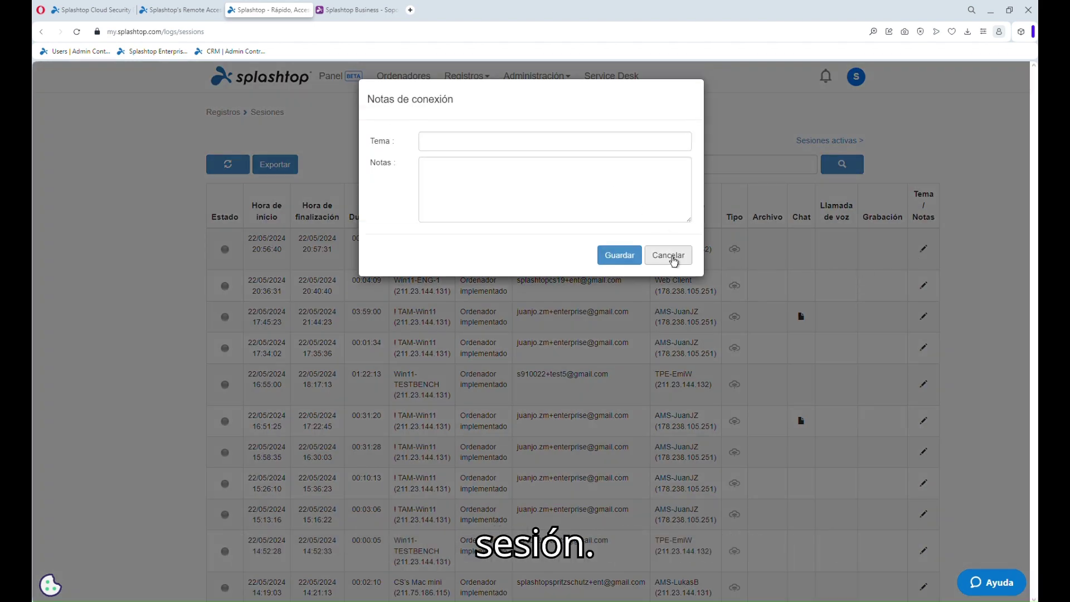
click(673, 259)
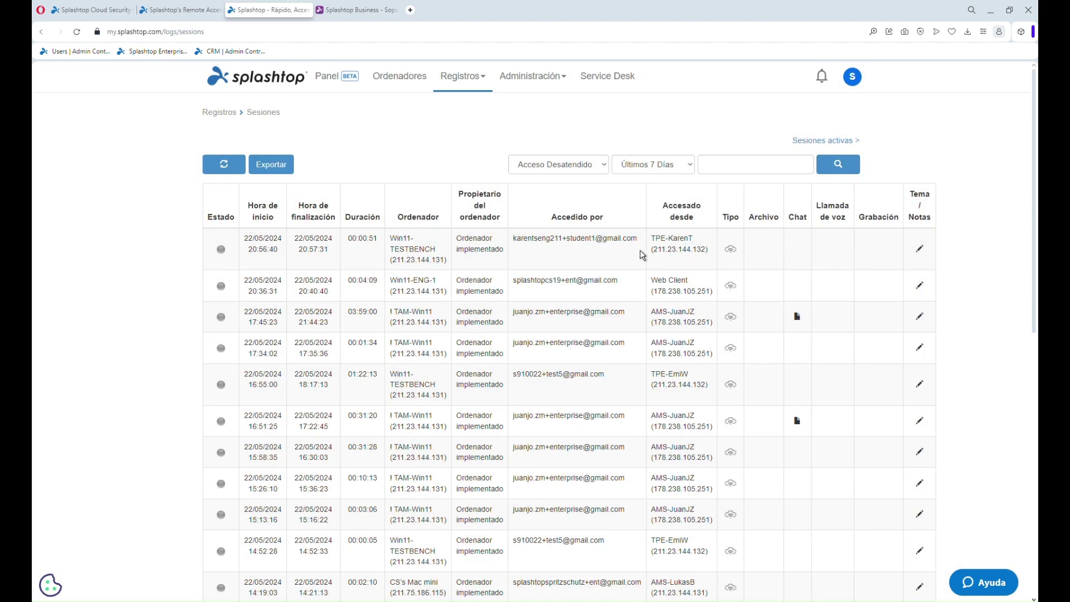
click(472, 78)
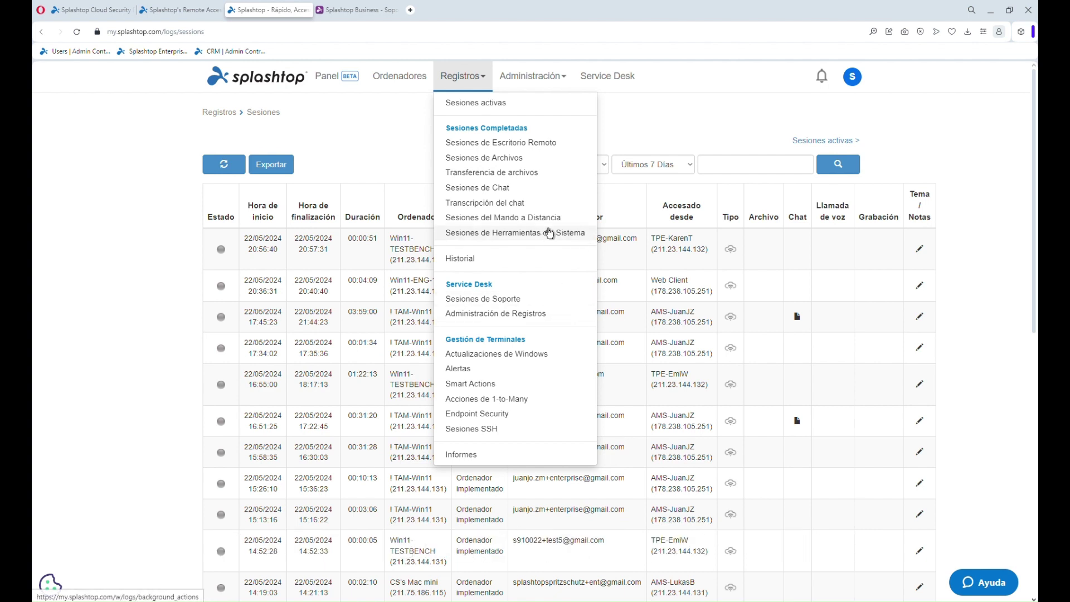
Go to the team Usuarios page through Administración
click(631, 128)
click(535, 77)
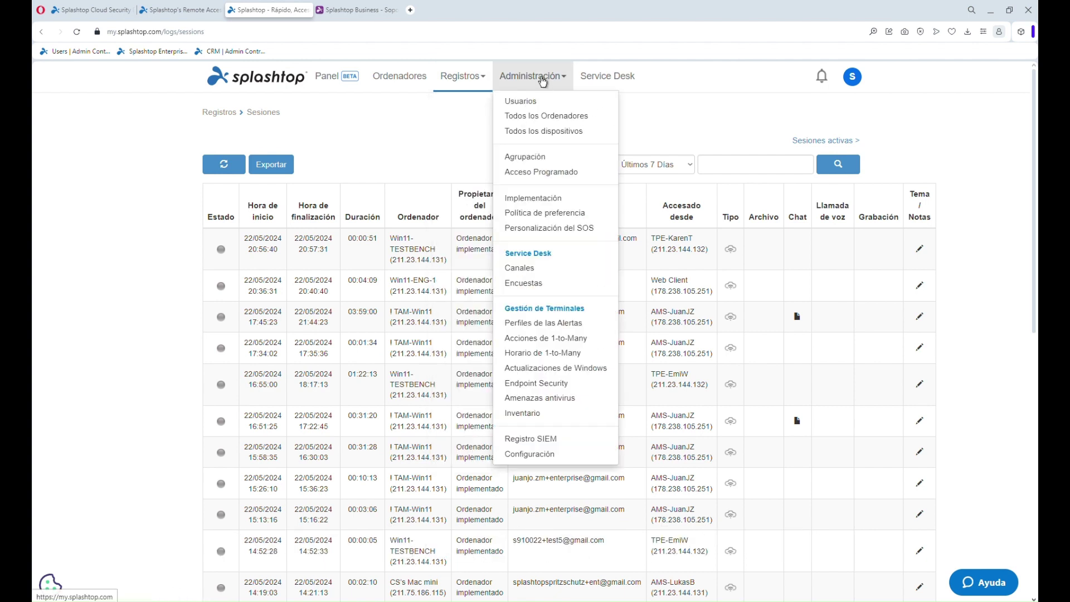
click(561, 104)
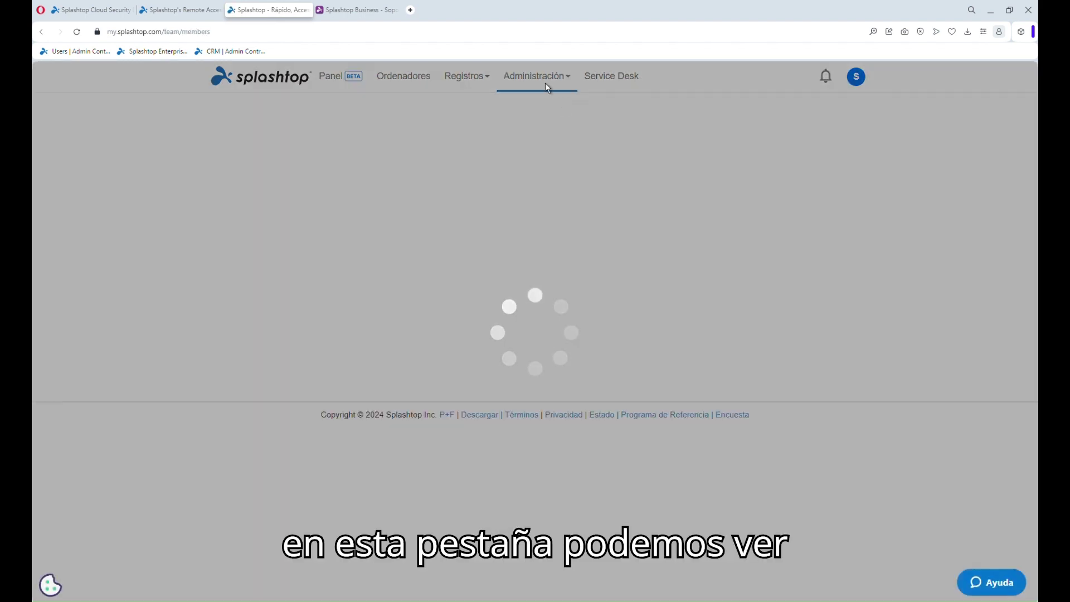
click(548, 84)
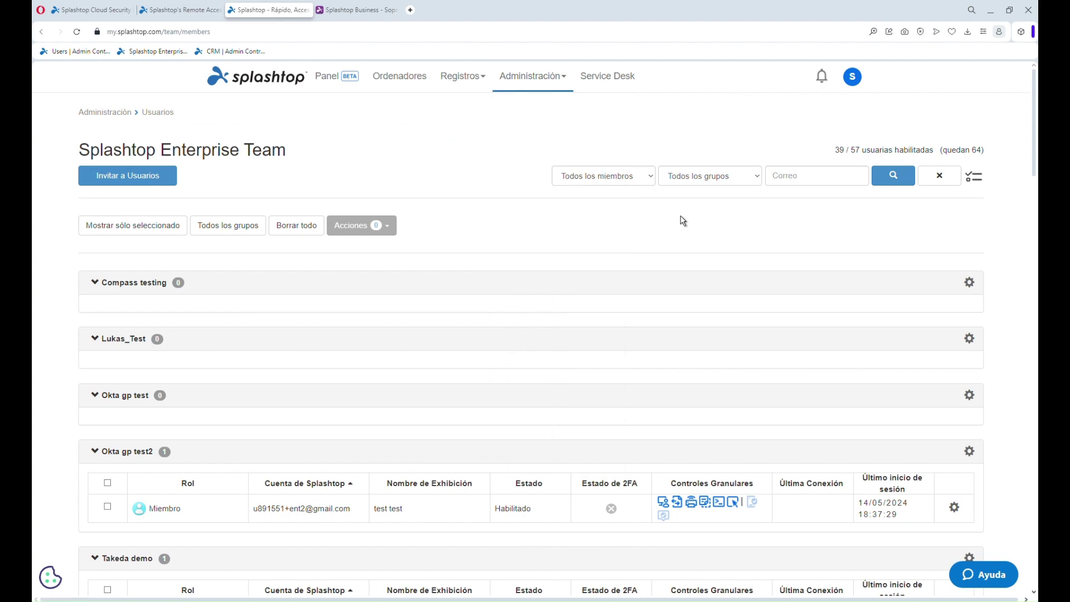
Collapse the Okta gp test2 group and scroll down to Grupo Estándar
scroll(684, 221, down, 3)
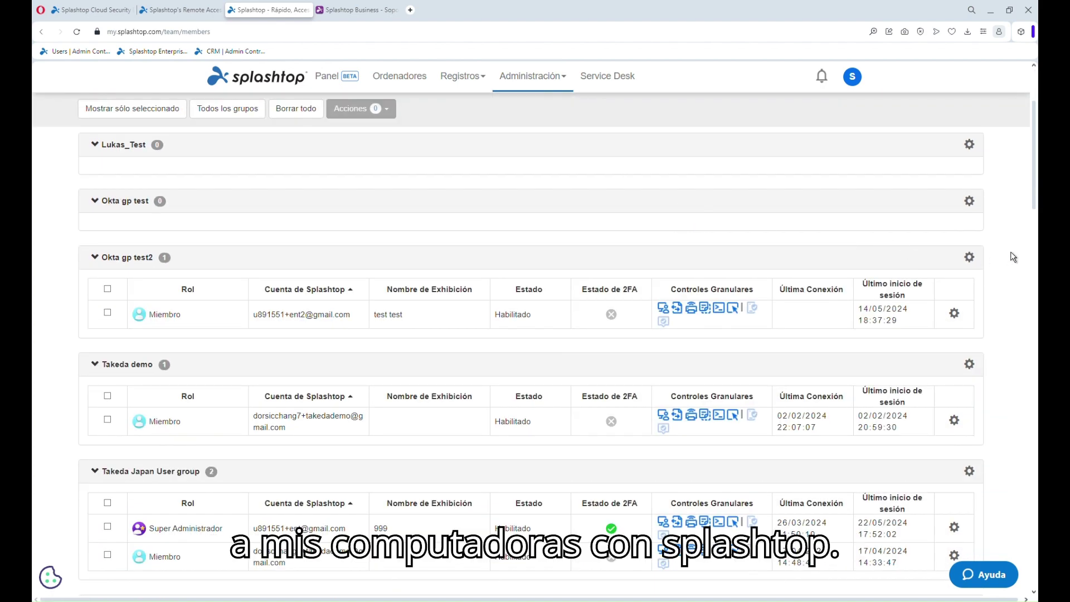
scroll(1000, 257, down, 1)
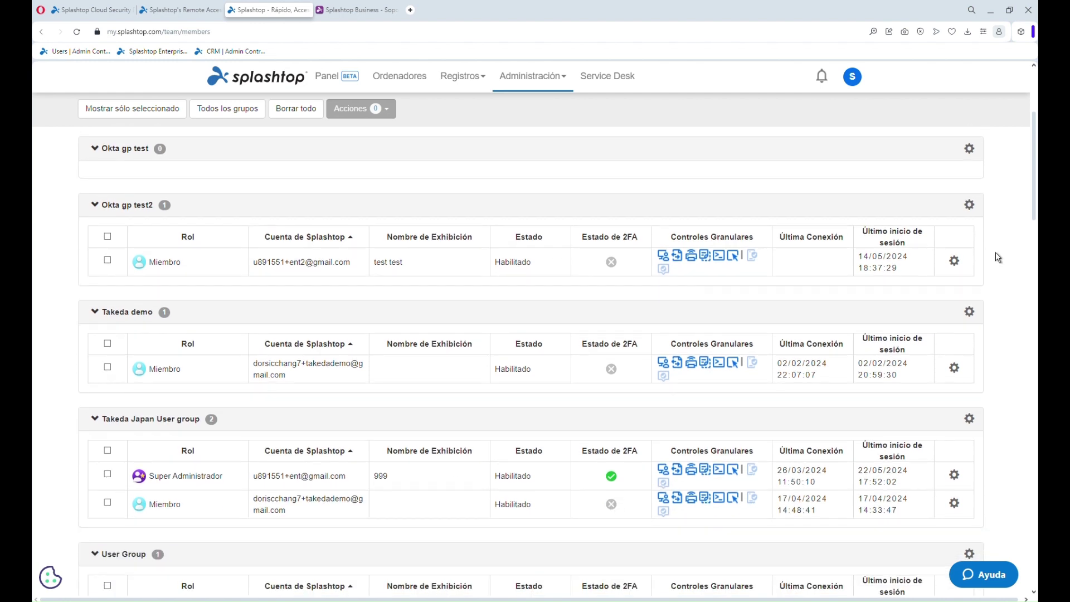
click(583, 210)
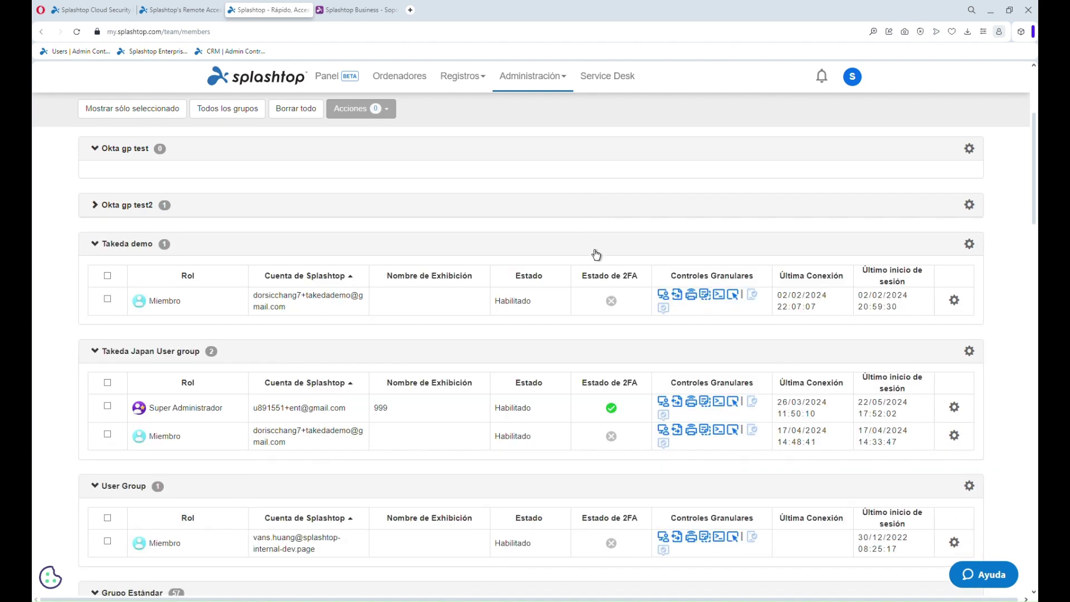
scroll(597, 242, down, 2)
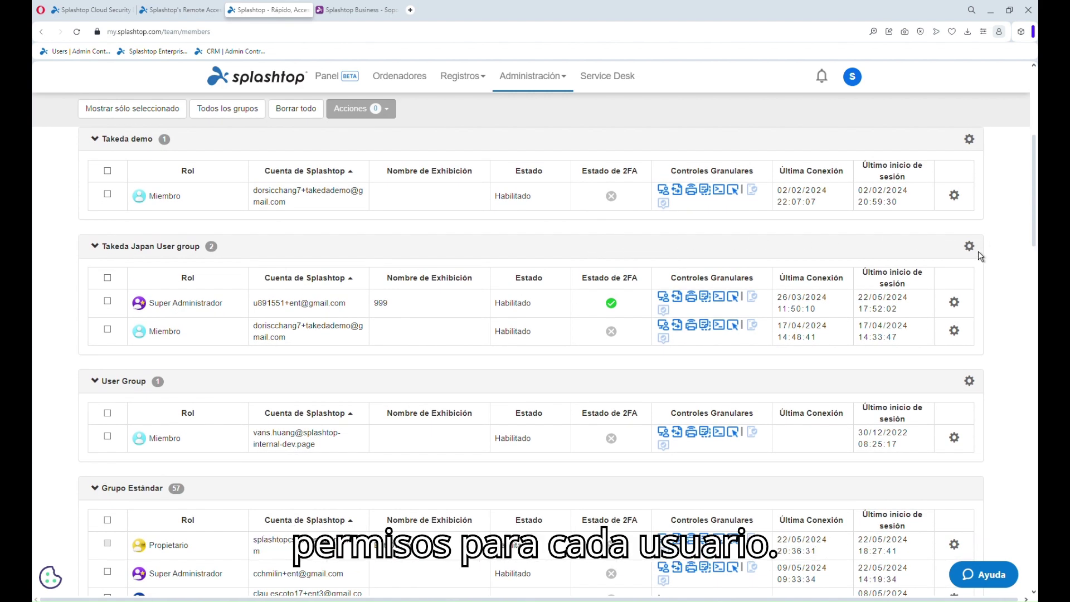
scroll(980, 257, down, 5)
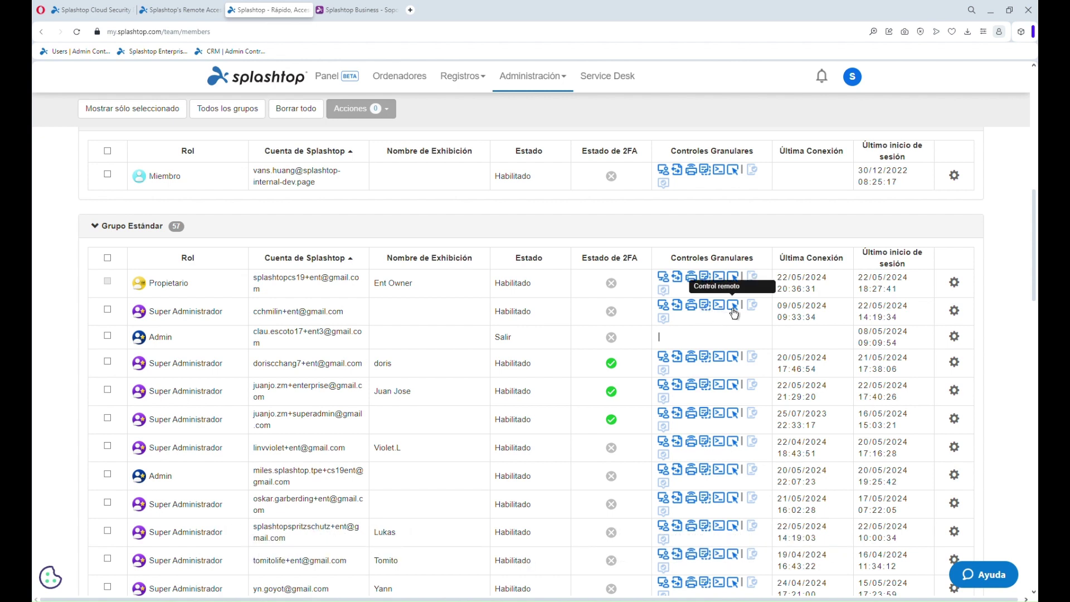
click(691, 306)
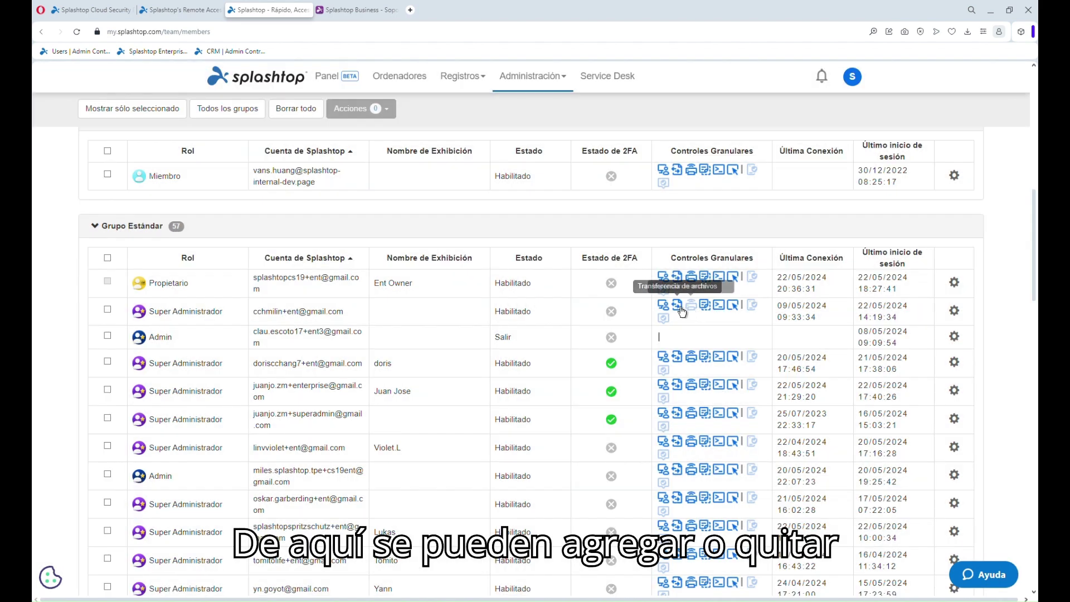
click(678, 309)
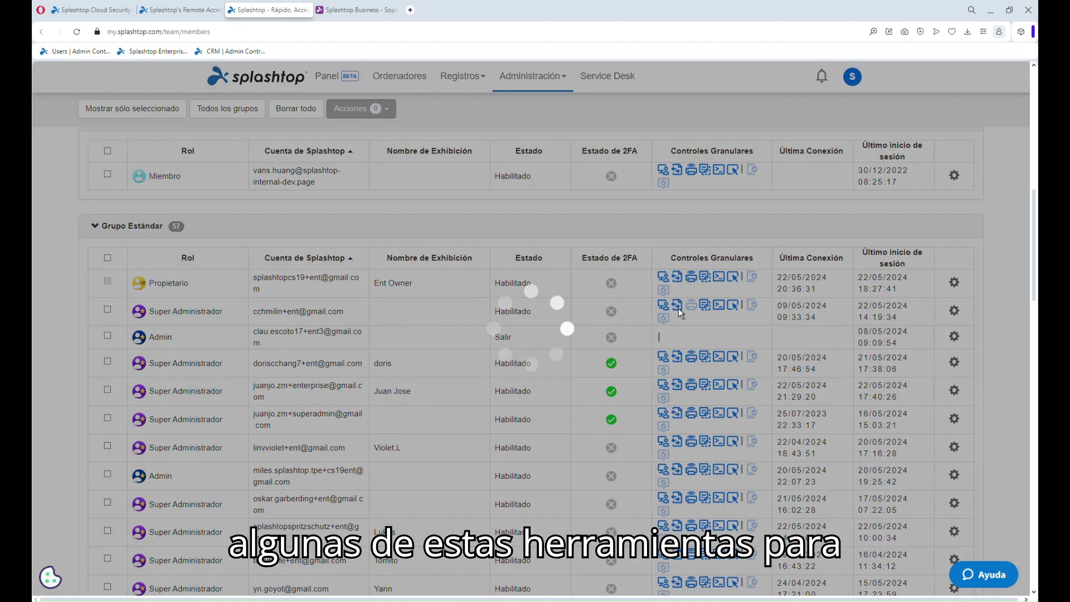
click(679, 311)
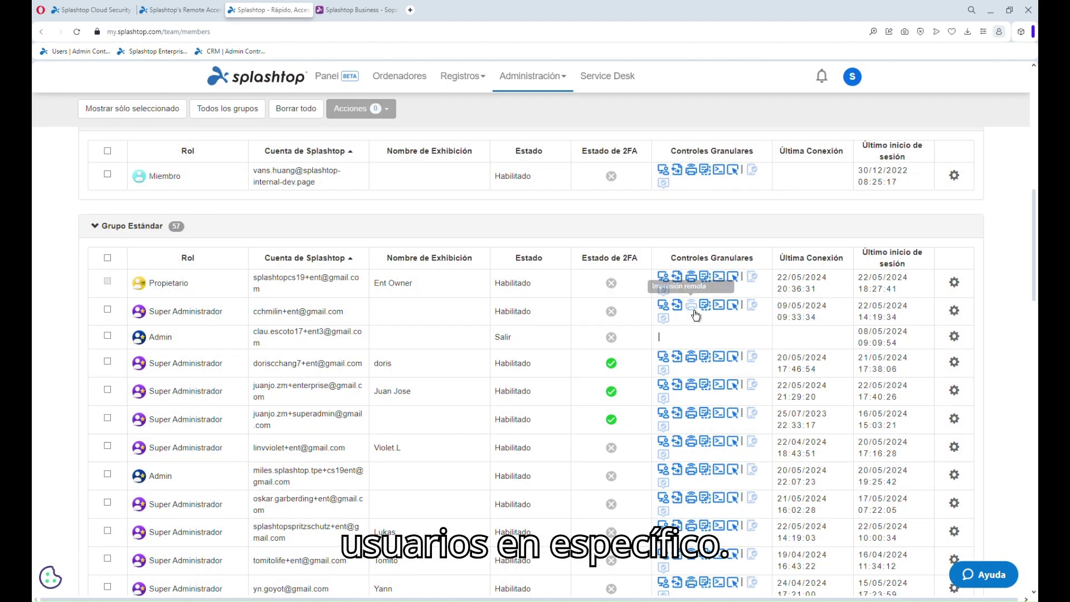
click(693, 307)
scroll(837, 269, up, 5)
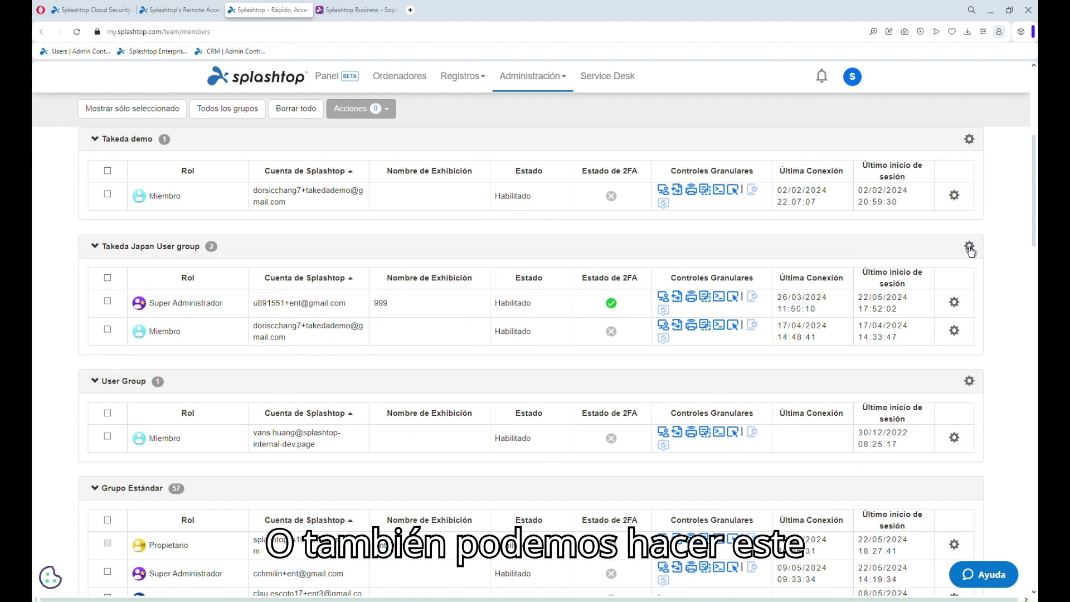
Set Copiar pegar to Desactivado in Takeda Japan User's Control granular and save
click(970, 248)
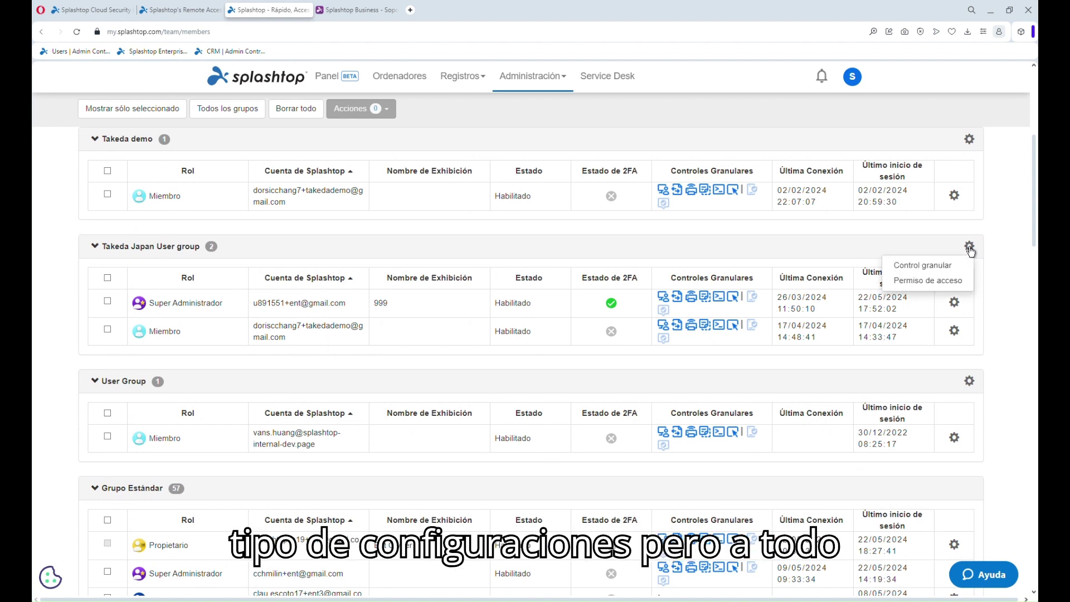
click(947, 266)
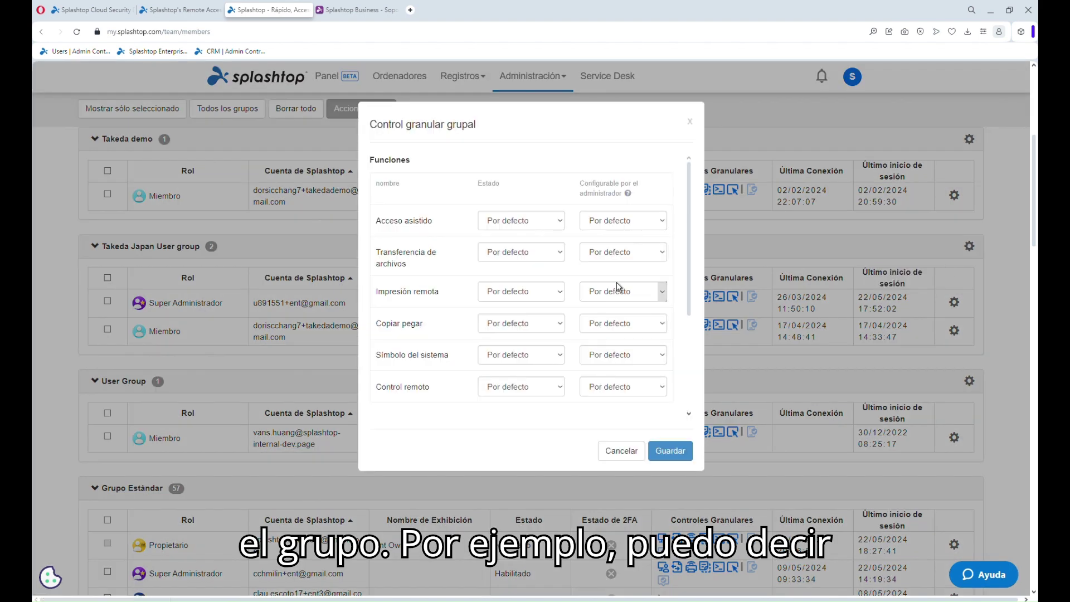
scroll(433, 280, down, 1)
scroll(433, 280, down, 2)
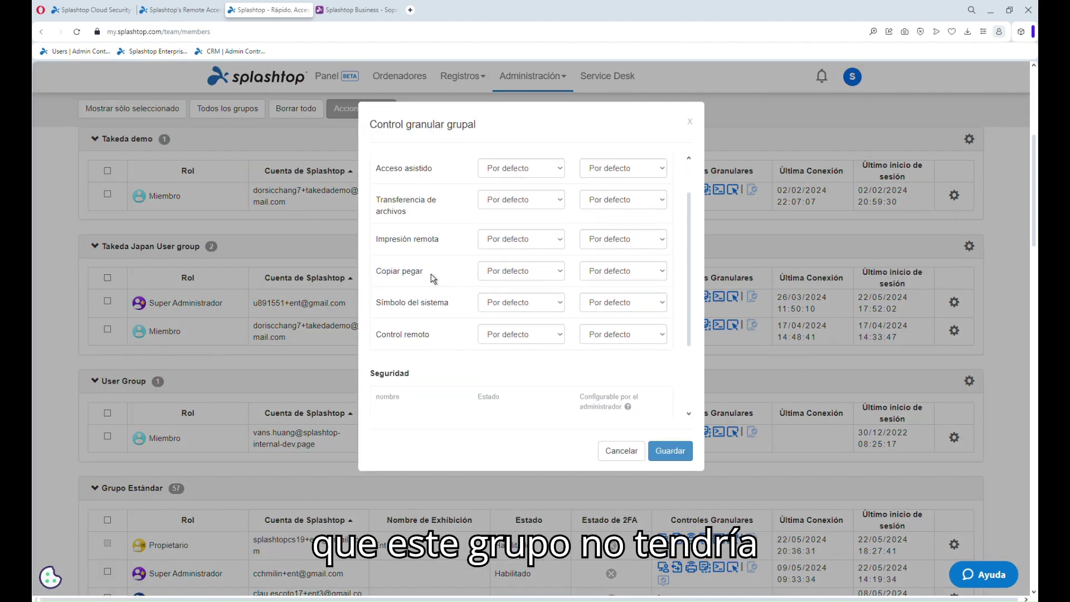
click(513, 272)
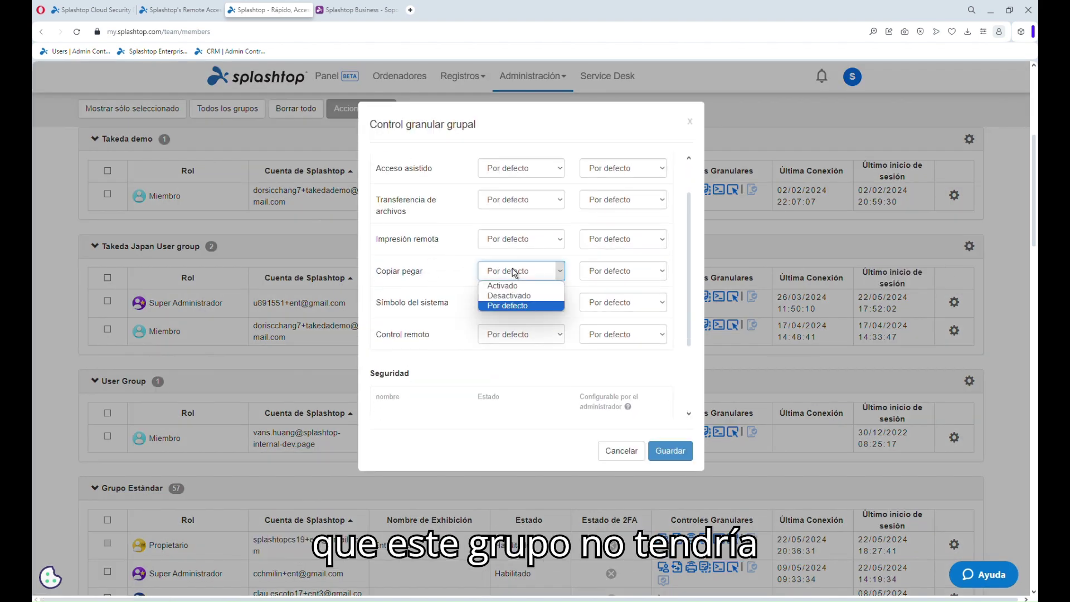
click(530, 296)
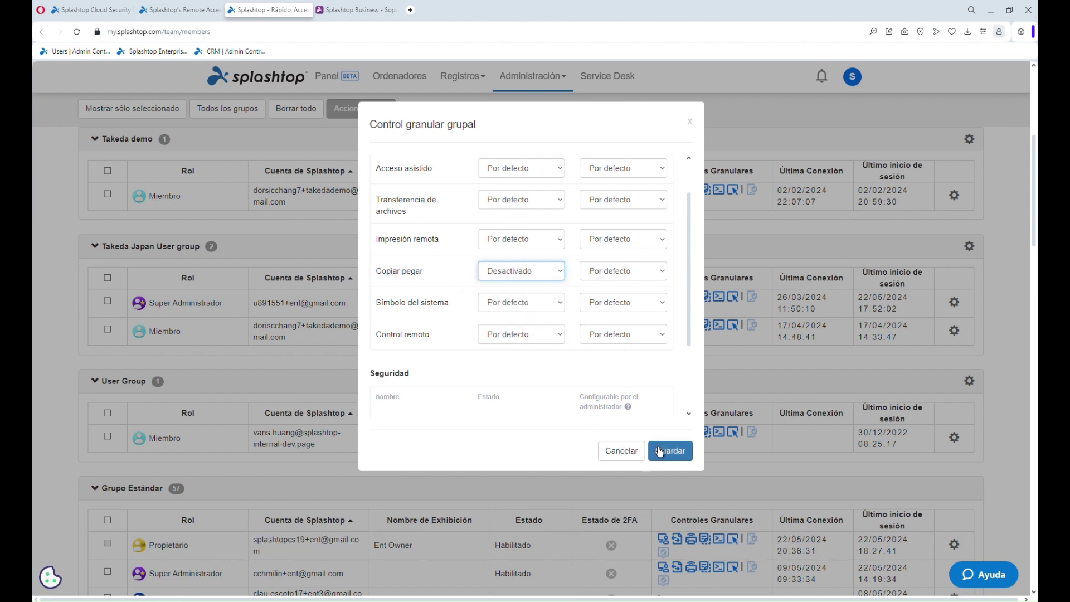
click(659, 451)
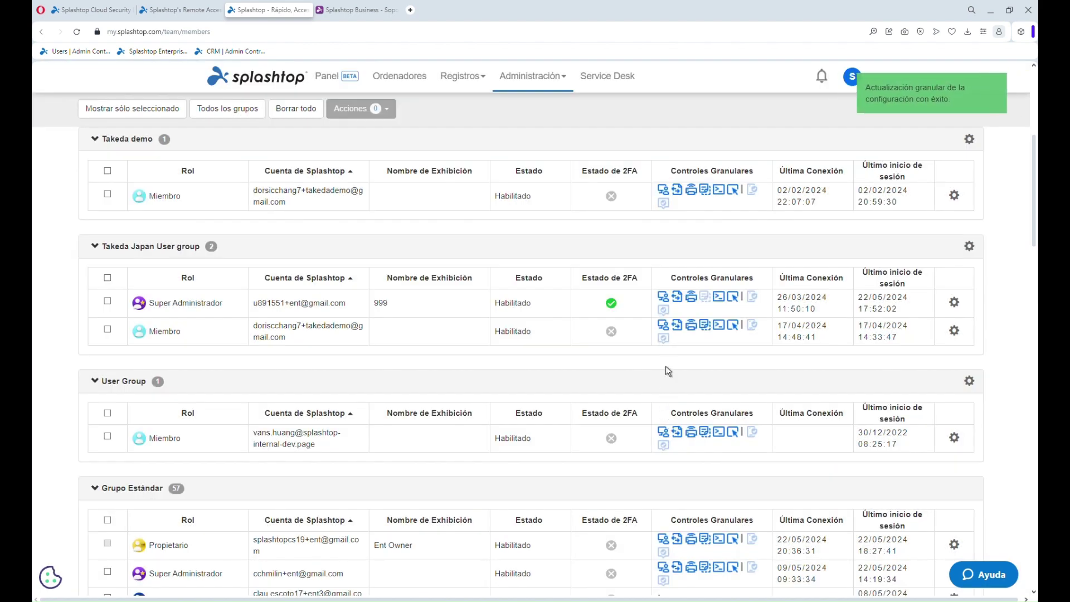
scroll(674, 231, up, 2)
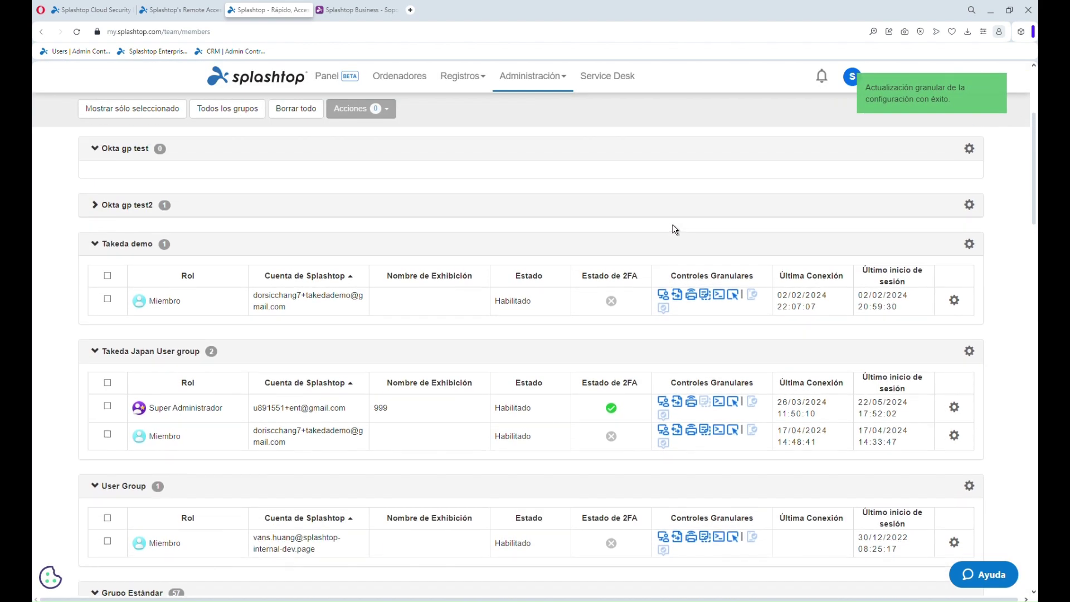
click(532, 76)
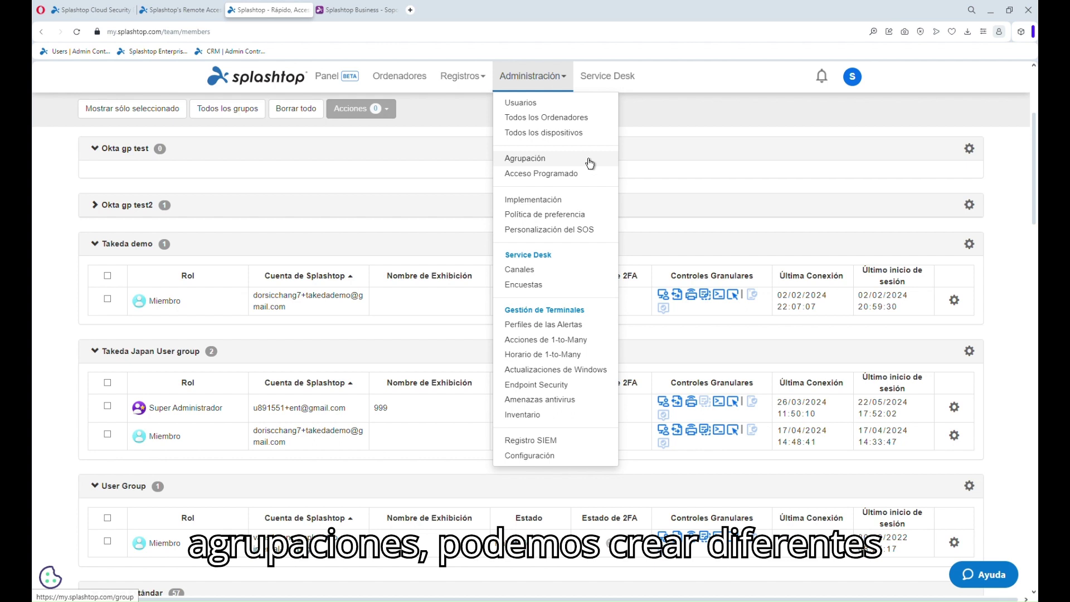
From Personalización del SOS, start a new SOS app and scroll through its default form and preview
click(600, 235)
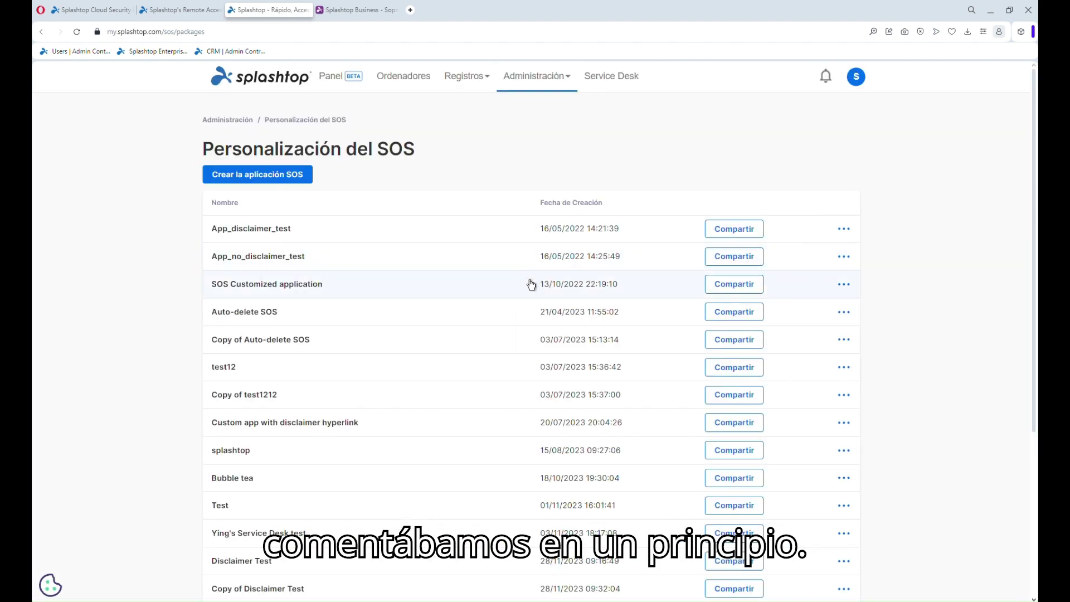
click(230, 175)
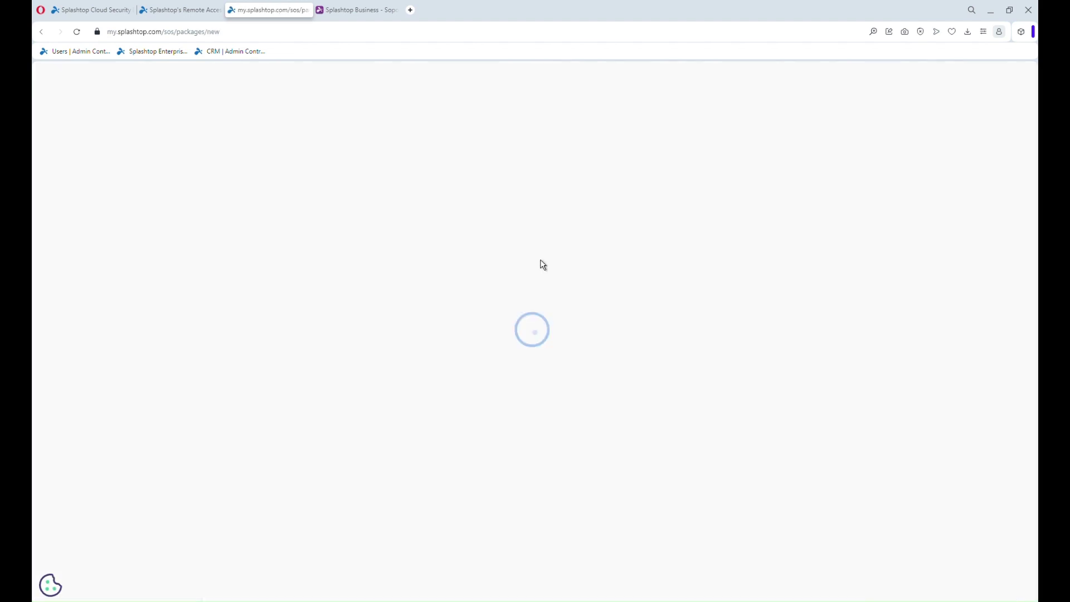
scroll(826, 422, down, 2)
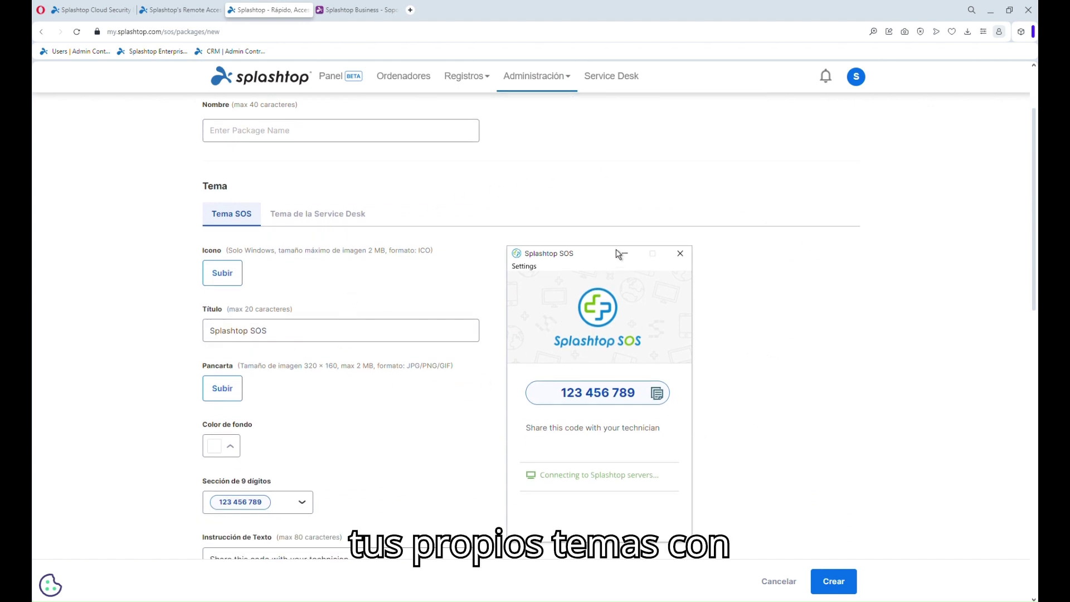
scroll(752, 367, down, 4)
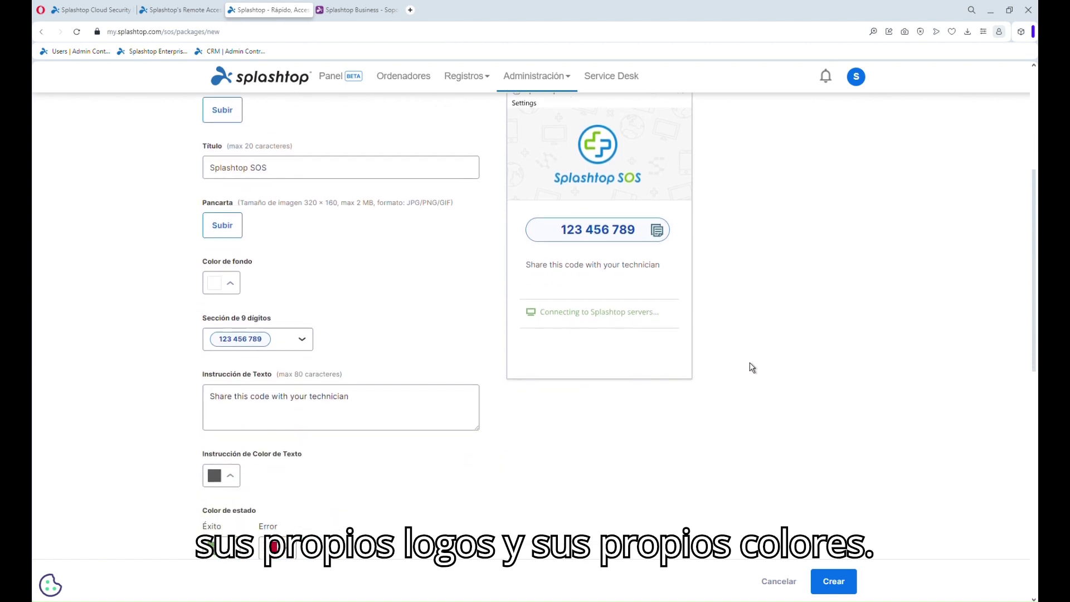
scroll(752, 367, up, 5)
scroll(753, 368, up, 1)
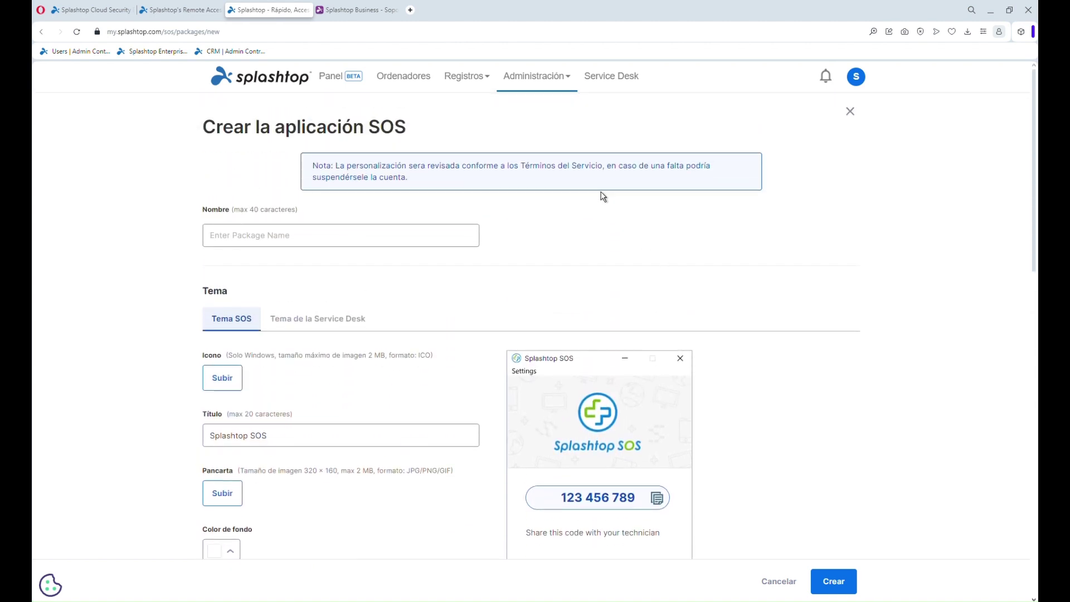
click(557, 84)
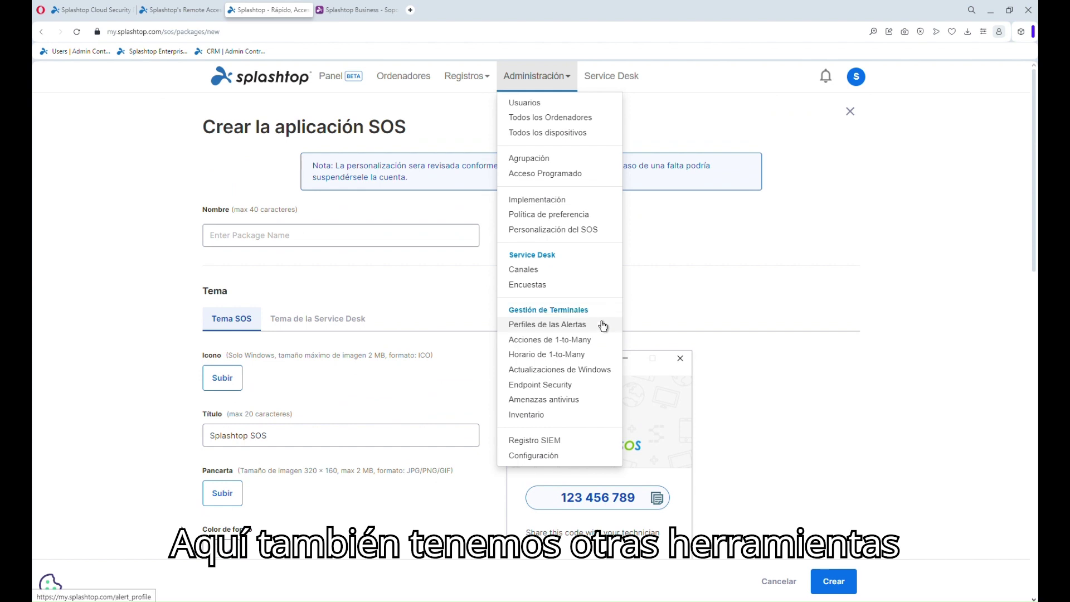
Start a new alert profile on Crear perfiles and review the Agregar alerta(s) alert types
click(603, 326)
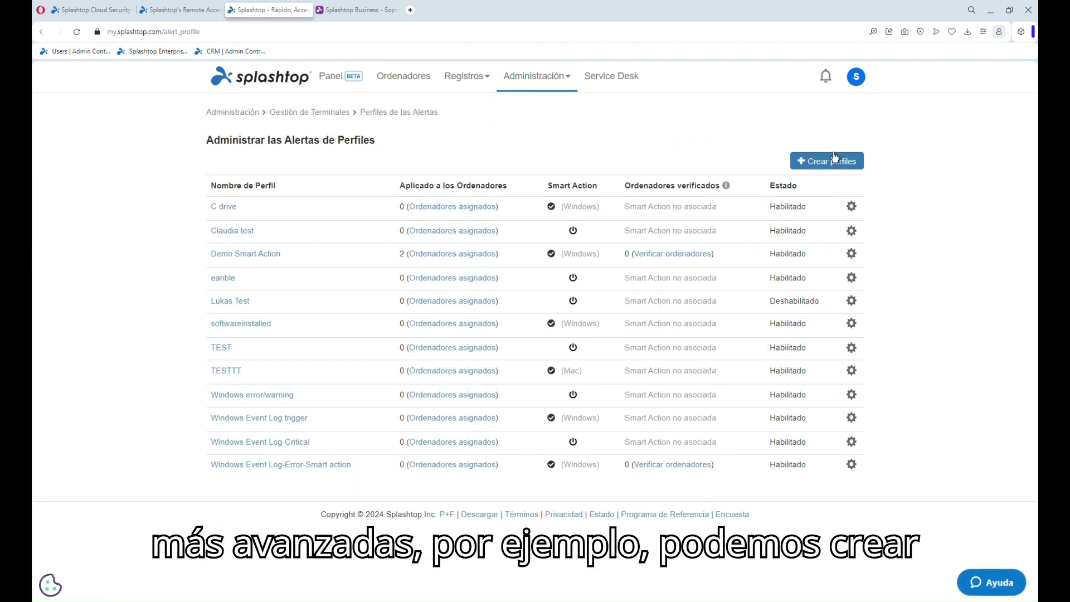
click(831, 161)
click(836, 146)
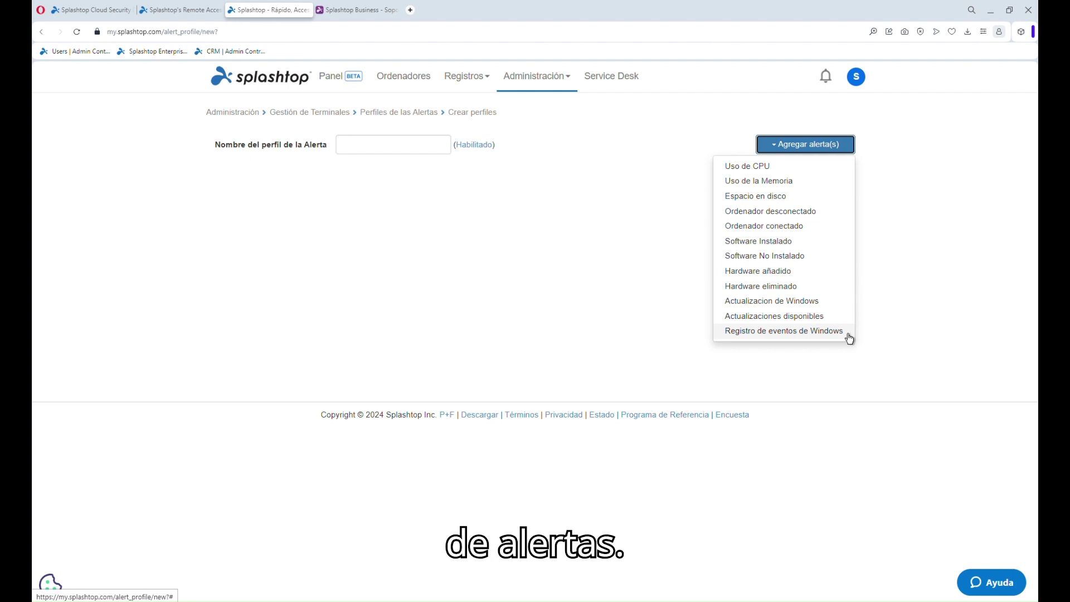
click(585, 234)
mouse_move(550, 82)
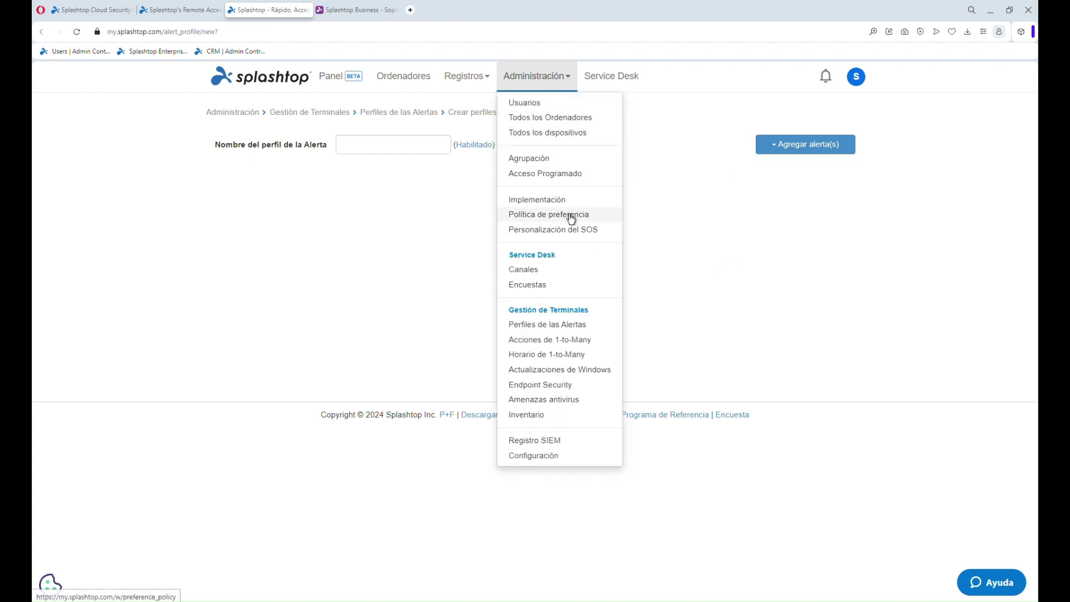
Go to Acciones de 1-to-Many and browse the action types offered under Crear acción
click(600, 343)
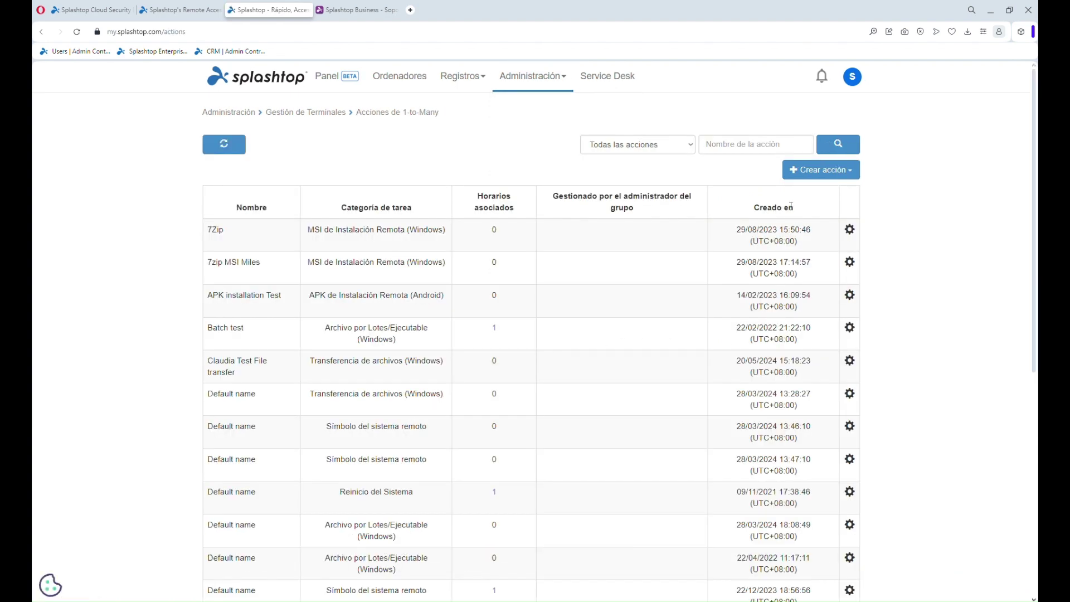
click(808, 178)
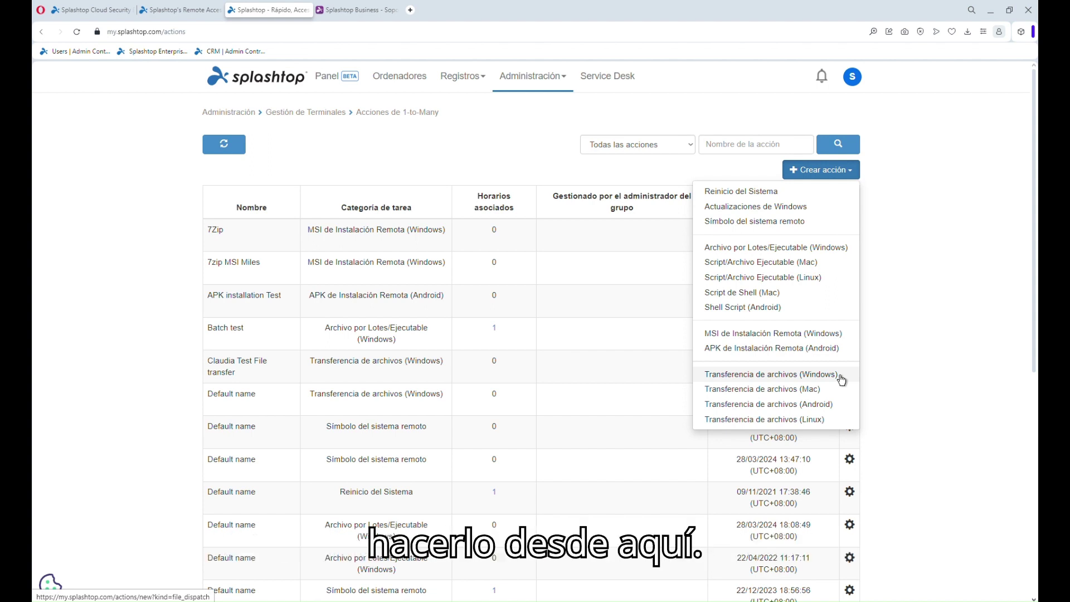
click(538, 84)
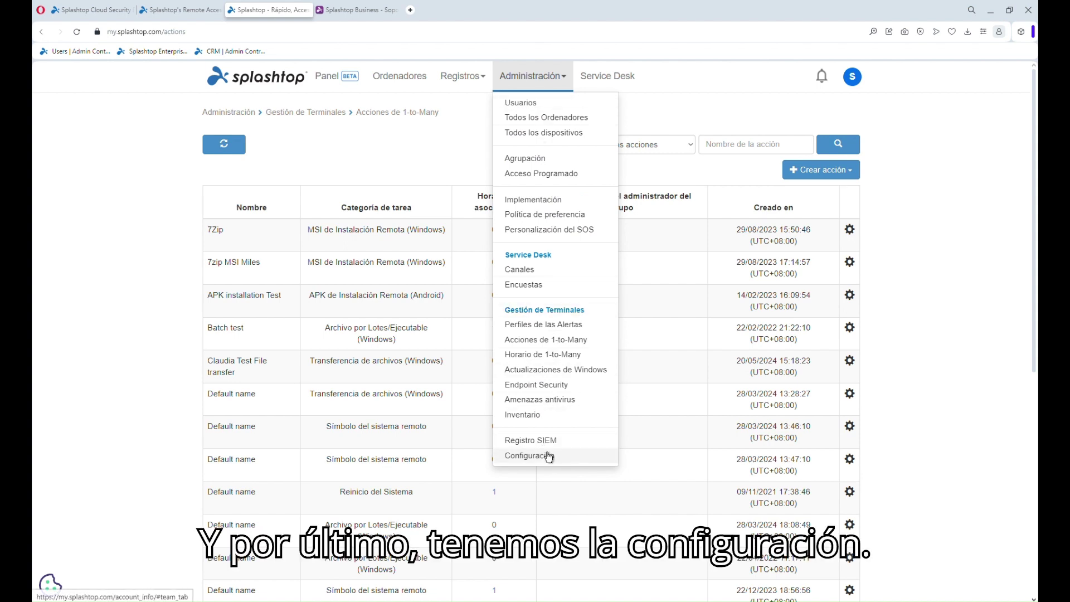
Open Administración > Configuración and scroll through the Equipo tab's Configuración de funciones table
click(564, 460)
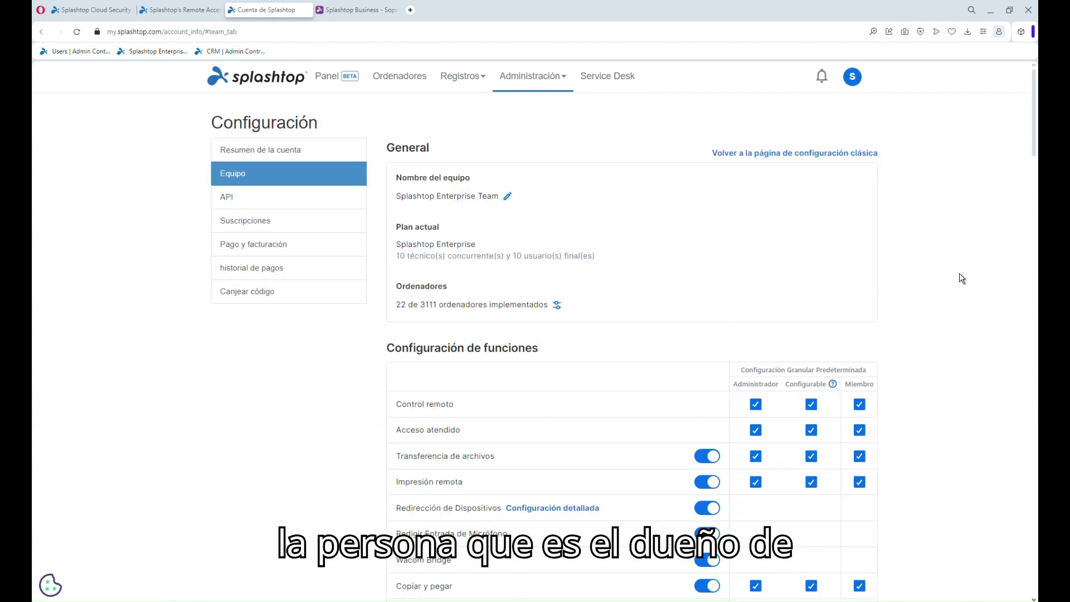
scroll(965, 277, down, 5)
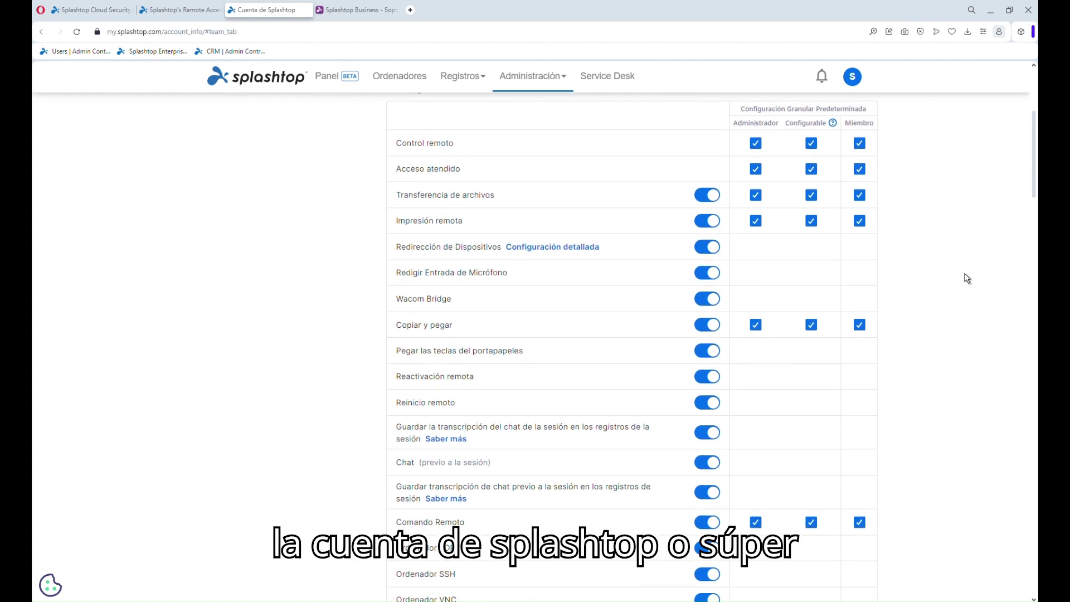
scroll(973, 249, up, 2)
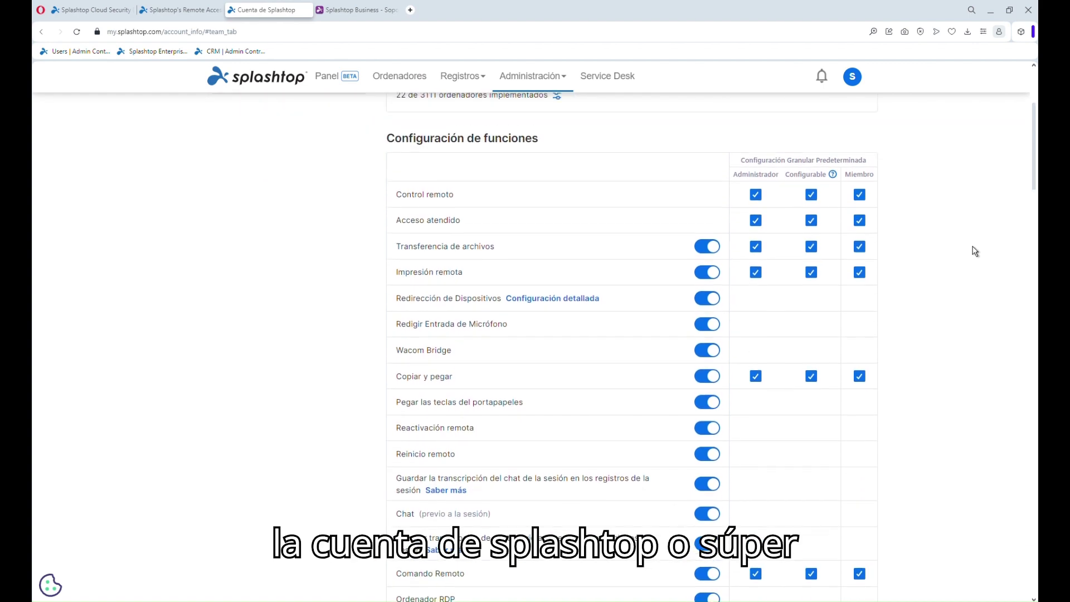
scroll(974, 251, up, 1)
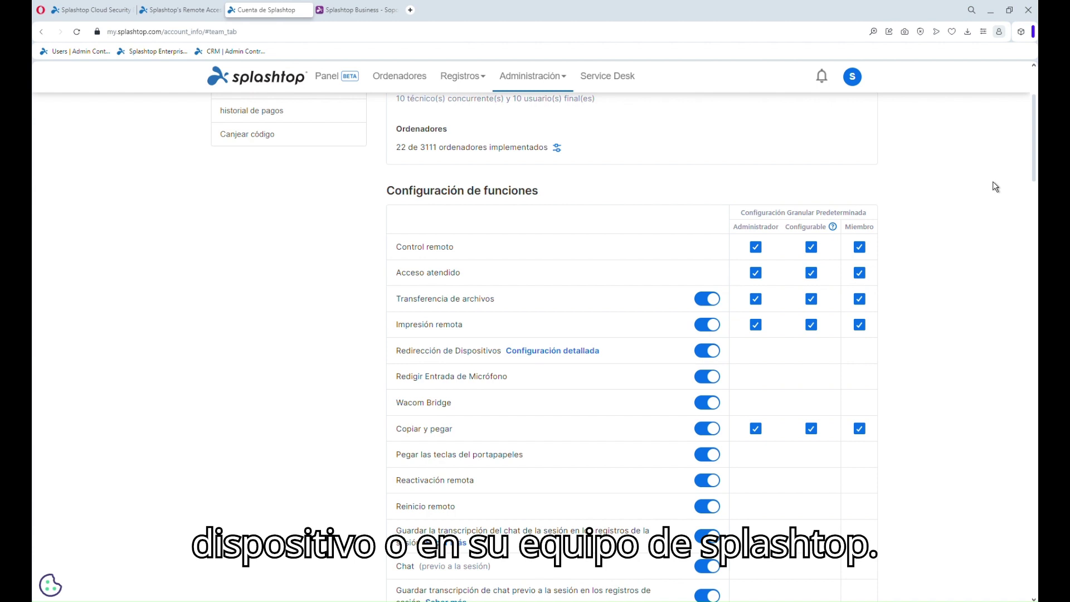
scroll(996, 187, down, 1)
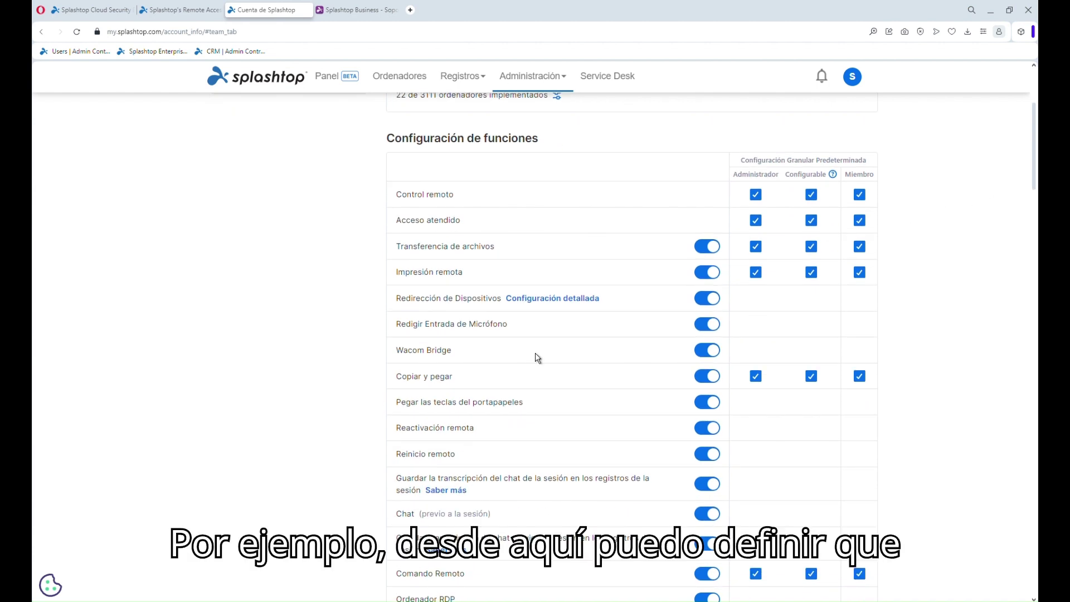
click(705, 250)
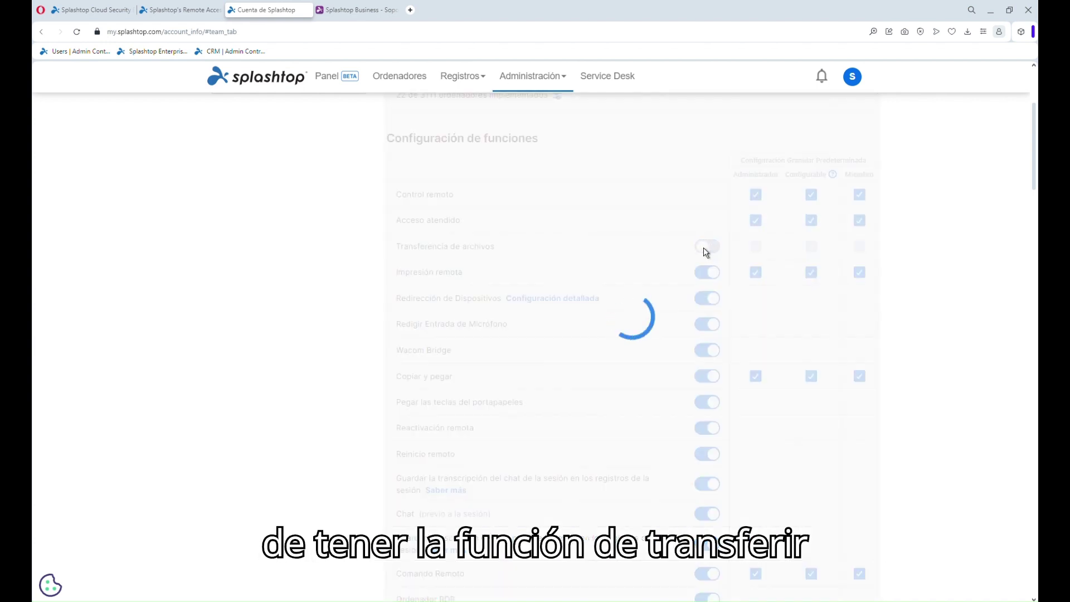
click(705, 248)
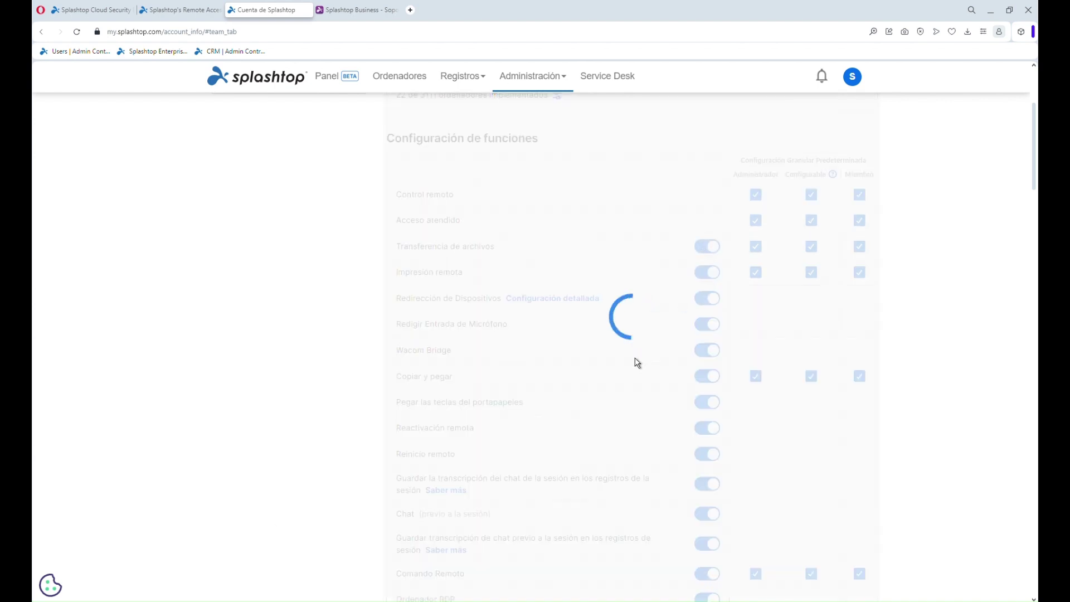
scroll(638, 364, down, 1)
scroll(641, 364, down, 7)
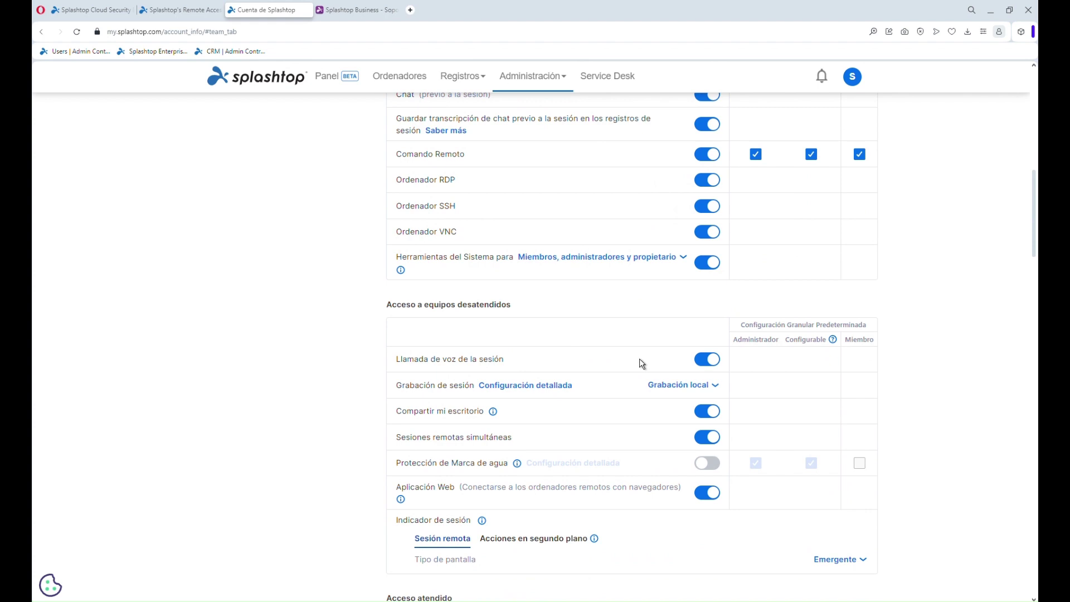
scroll(640, 363, down, 2)
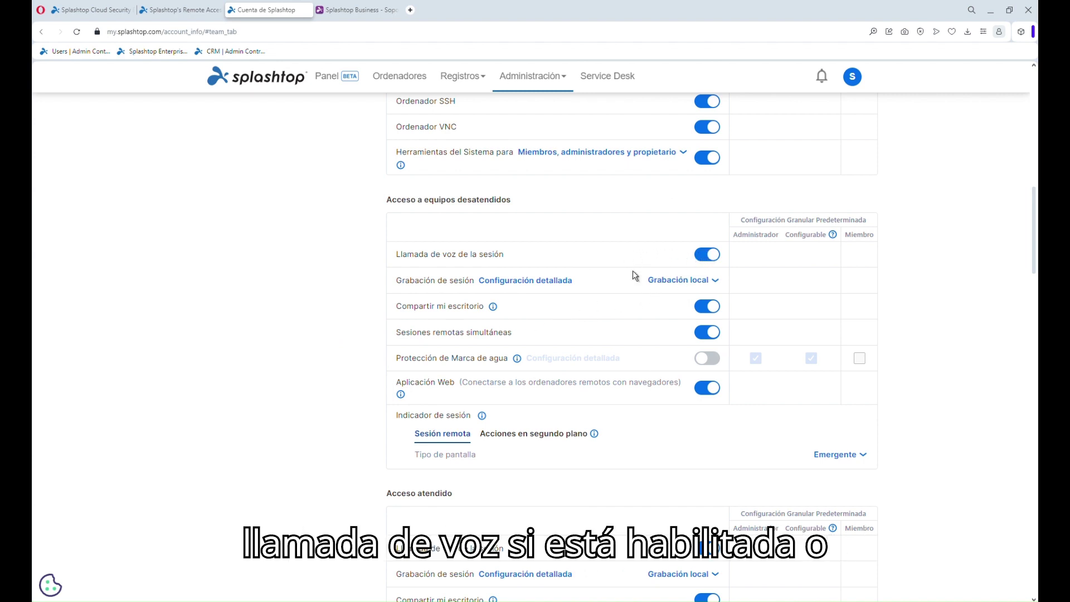
scroll(259, 333, down, 3)
scroll(259, 333, down, 5)
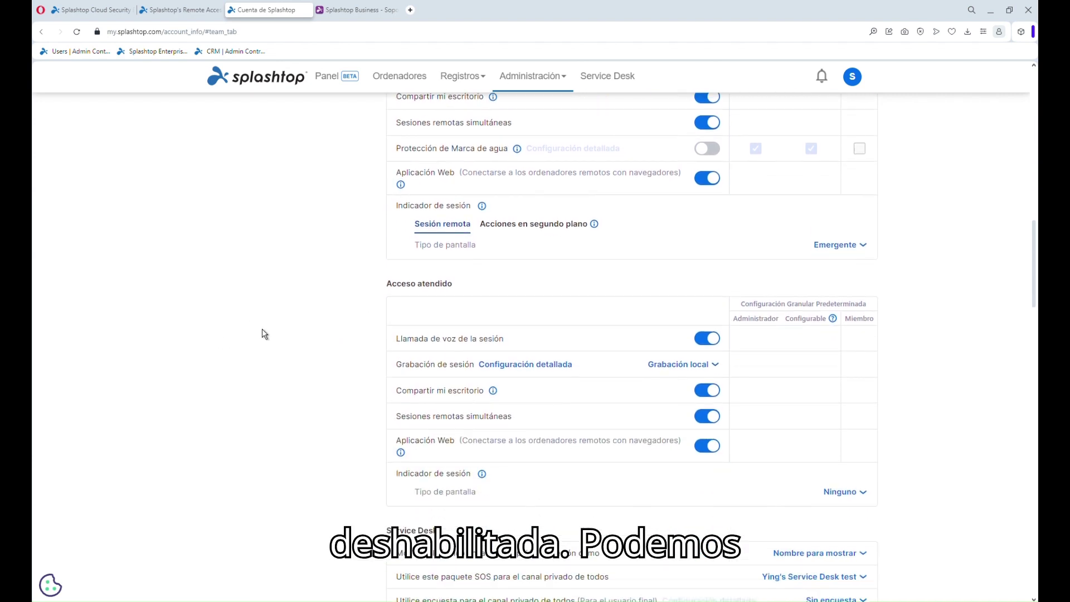
scroll(264, 333, down, 3)
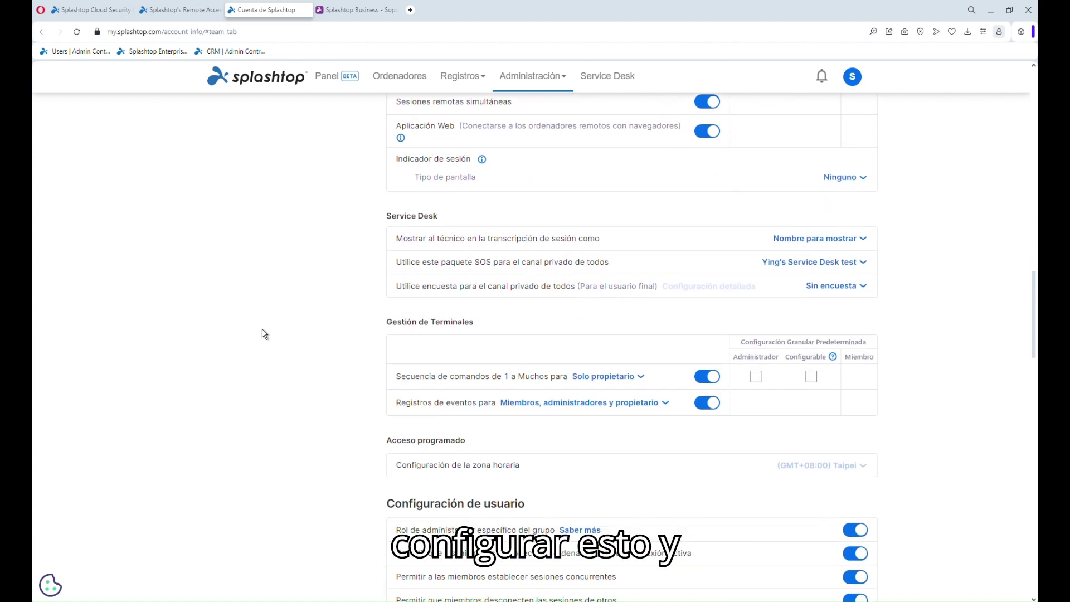
scroll(264, 333, down, 2)
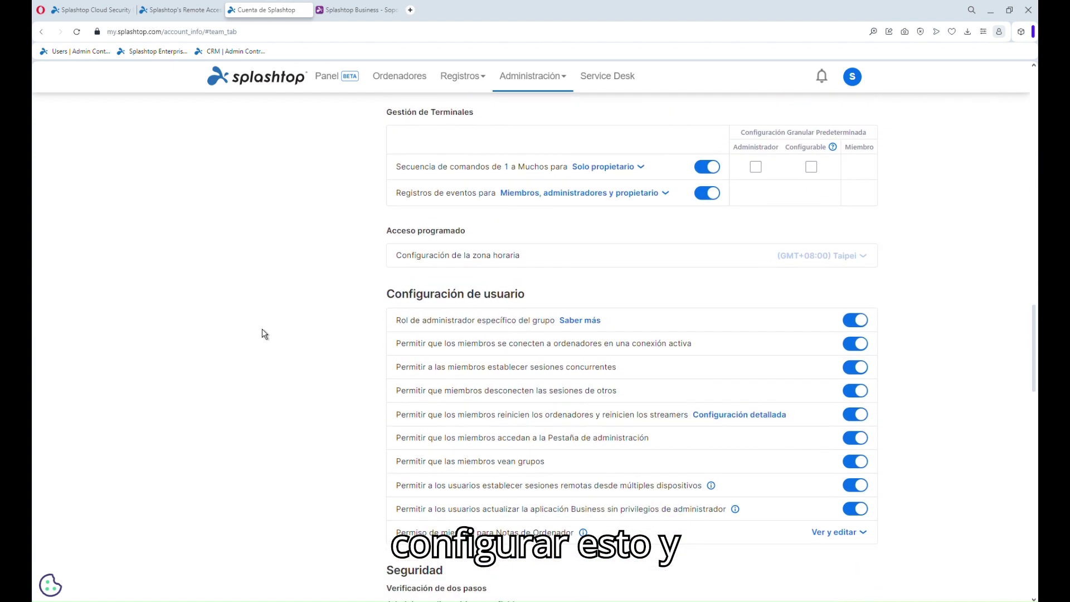
scroll(264, 333, down, 1)
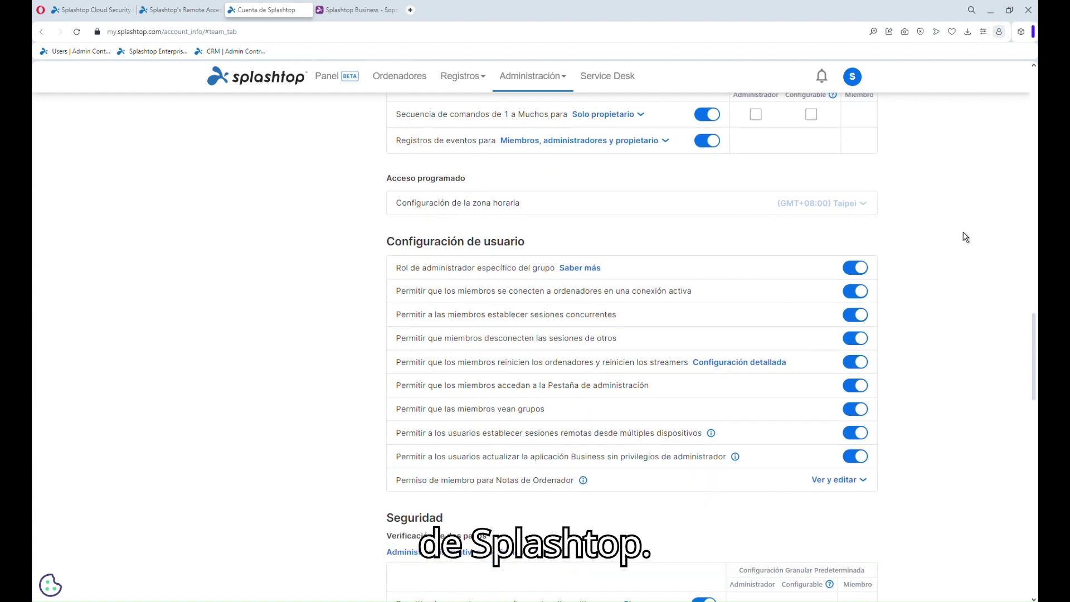
click(551, 78)
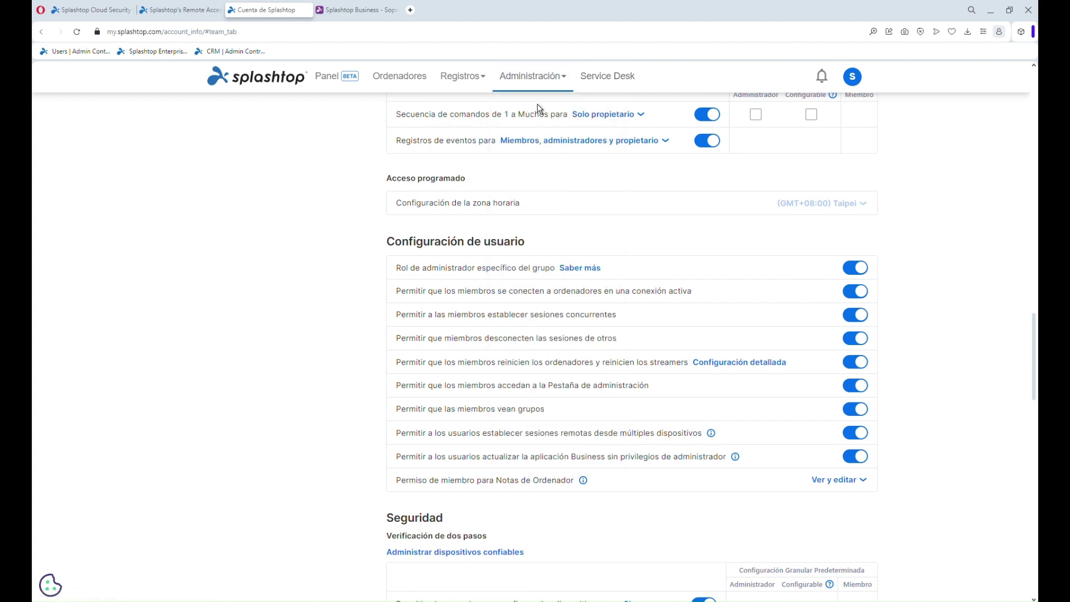
Show the Splashtop Support channel's sessions in Service Desk and minimize the Splashtop SOS window
click(610, 86)
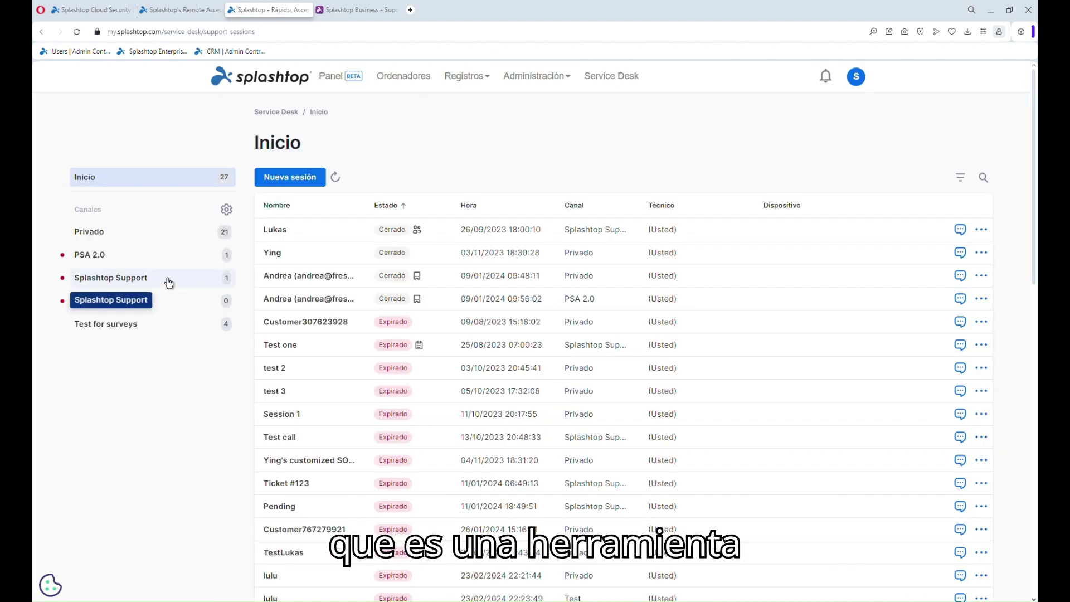
click(169, 283)
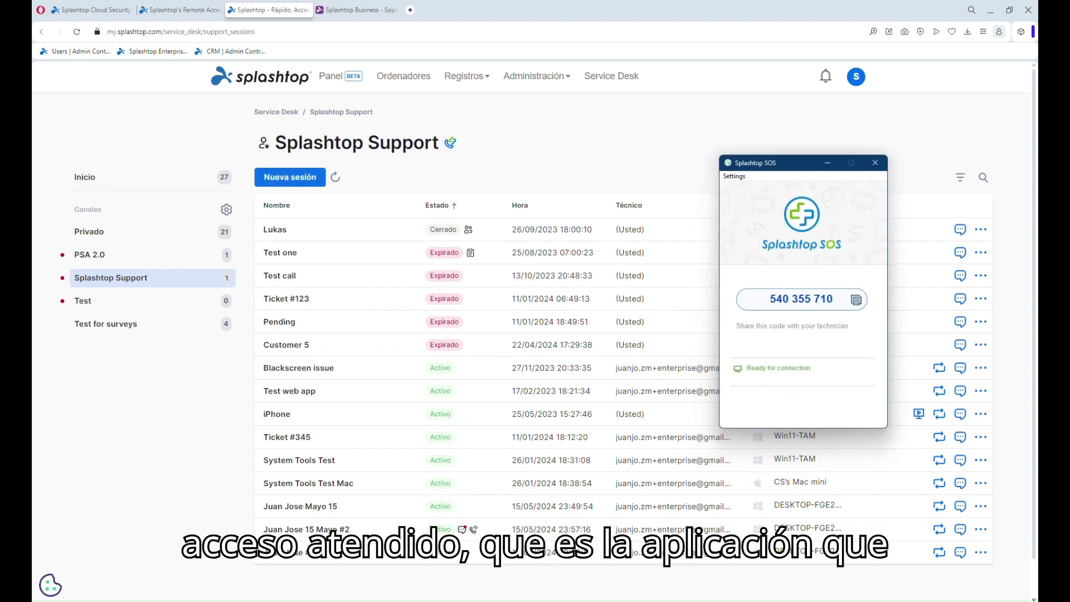
drag(795, 160, 760, 156)
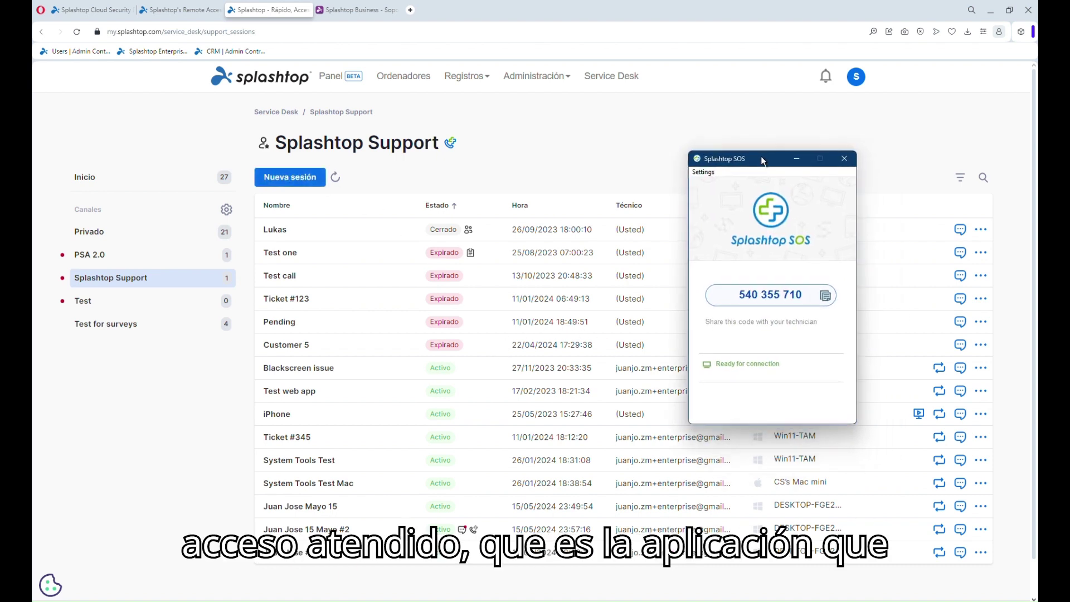
click(797, 159)
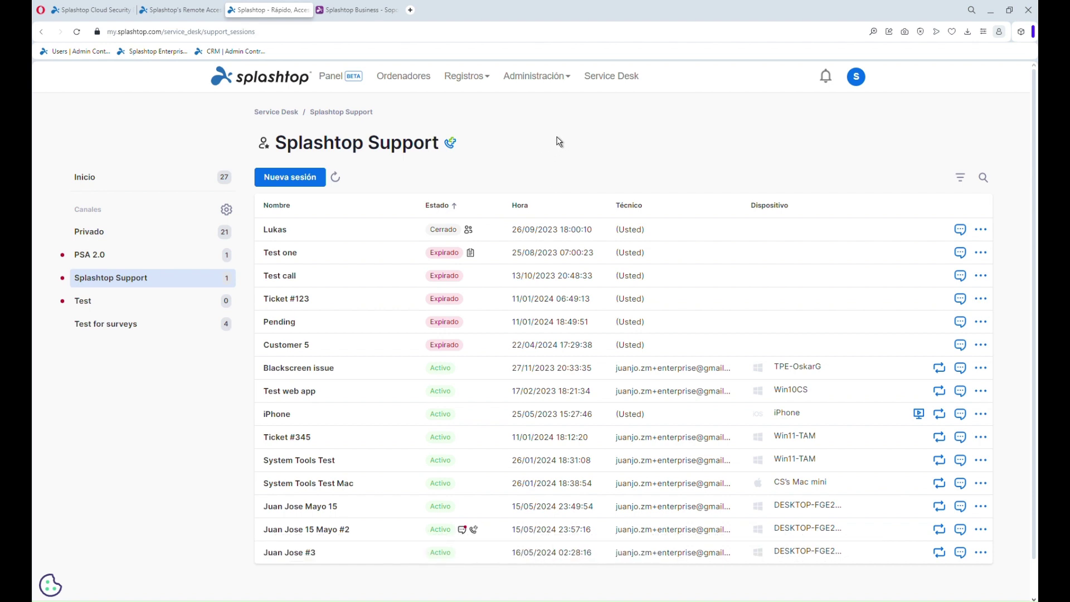
click(537, 77)
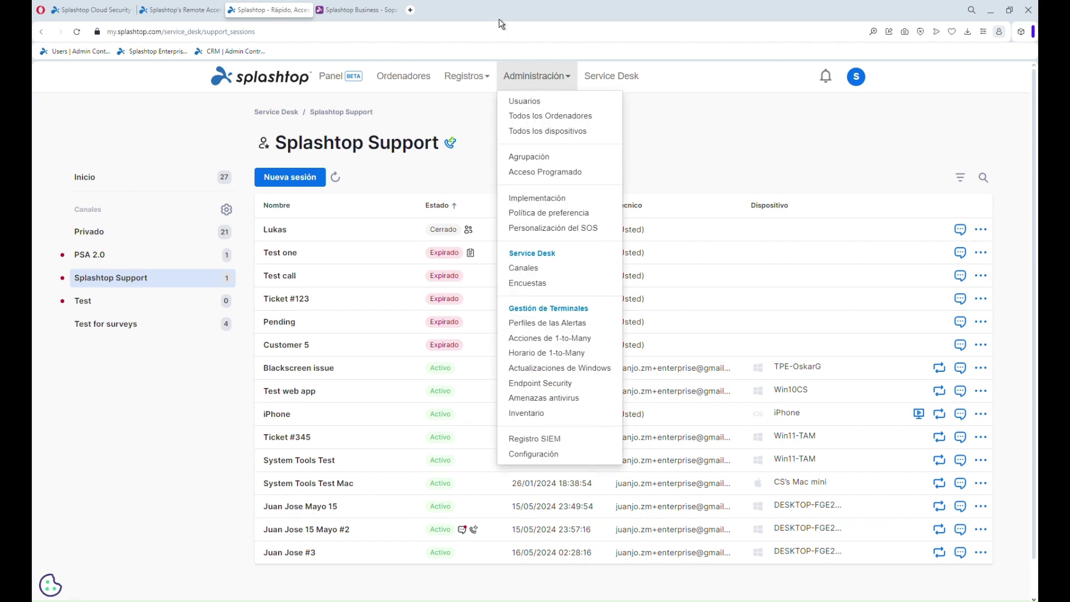